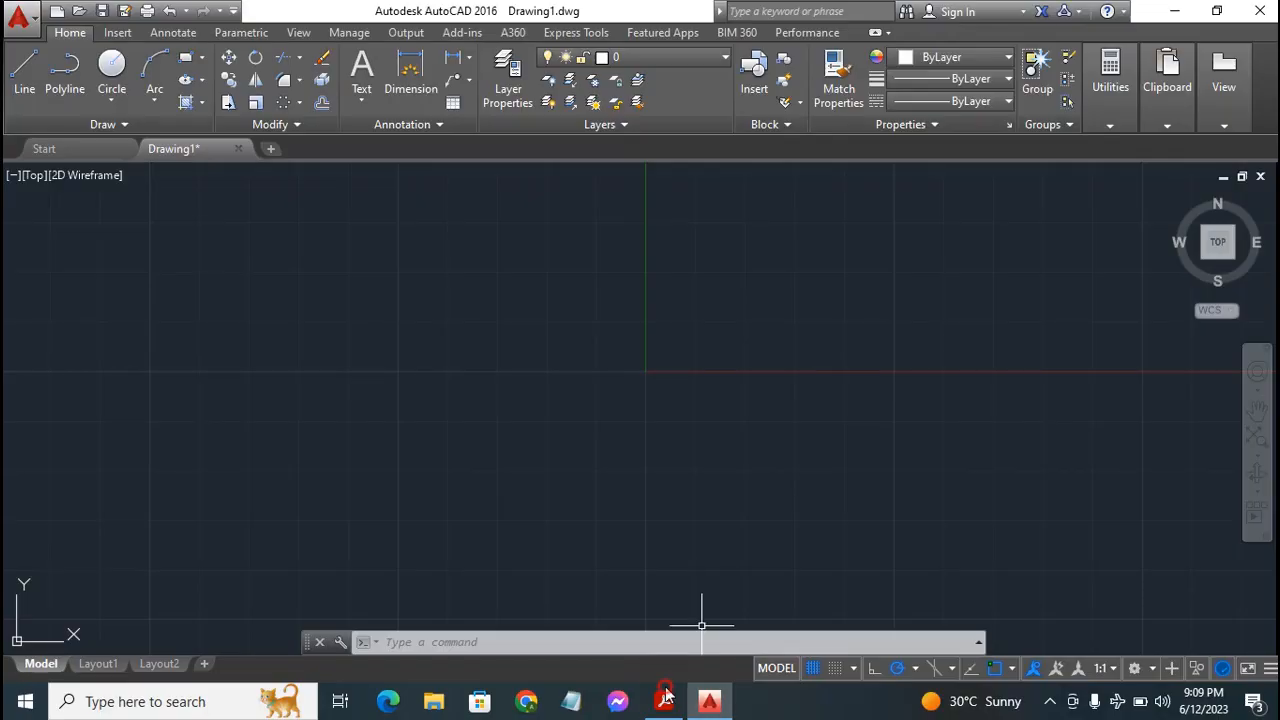
Step: Switch to the exercises PDF in Adobe Acrobat Reader and examine the Exercise 14 shape and its dimensions, comparing it with Exercise 13
{"action": "left_click", "coordinate": [664, 699]}
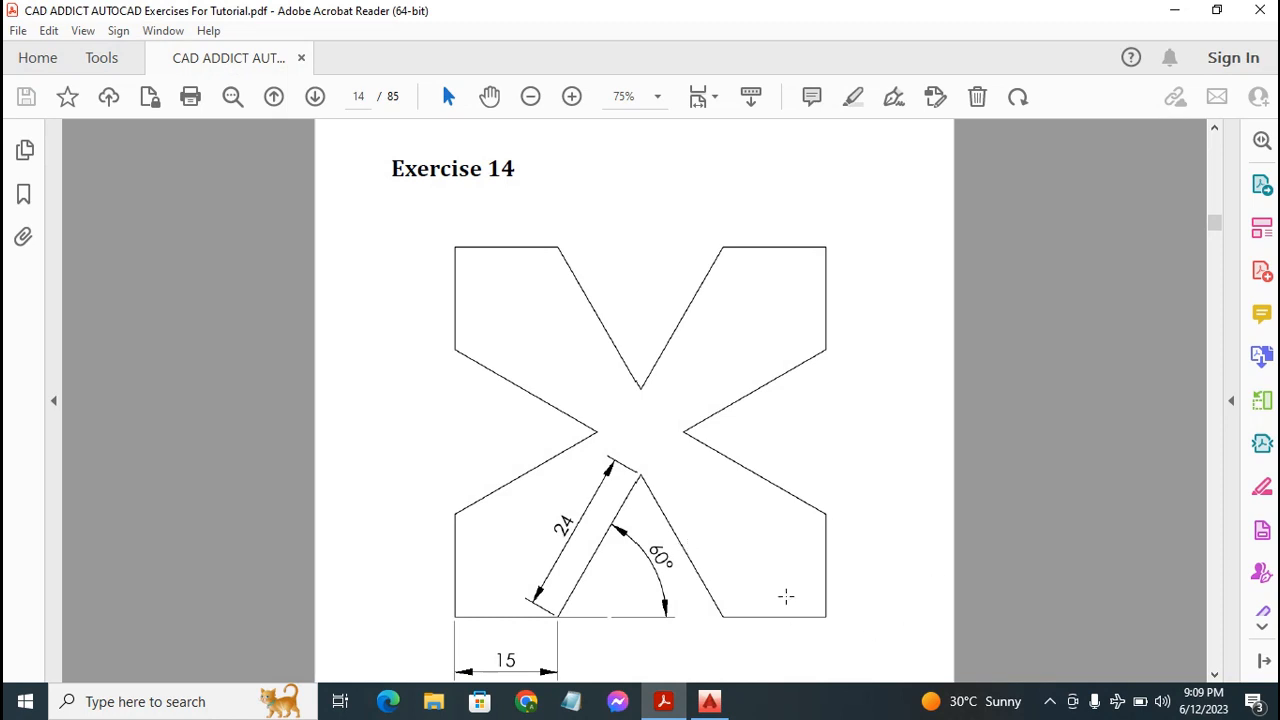
{"action": "scroll", "coordinate": [750, 433], "scroll_direction": "down", "scroll_amount": 1}
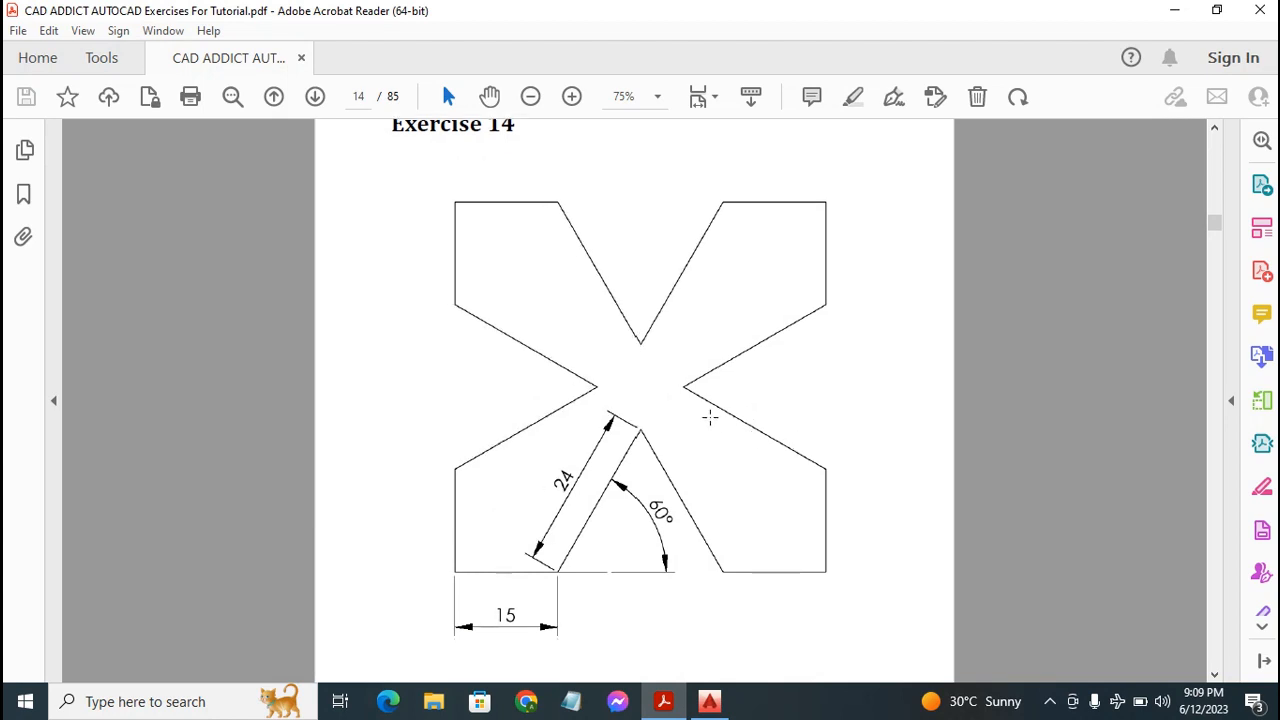
{"action": "scroll", "coordinate": [710, 418], "scroll_direction": "up", "scroll_amount": 1}
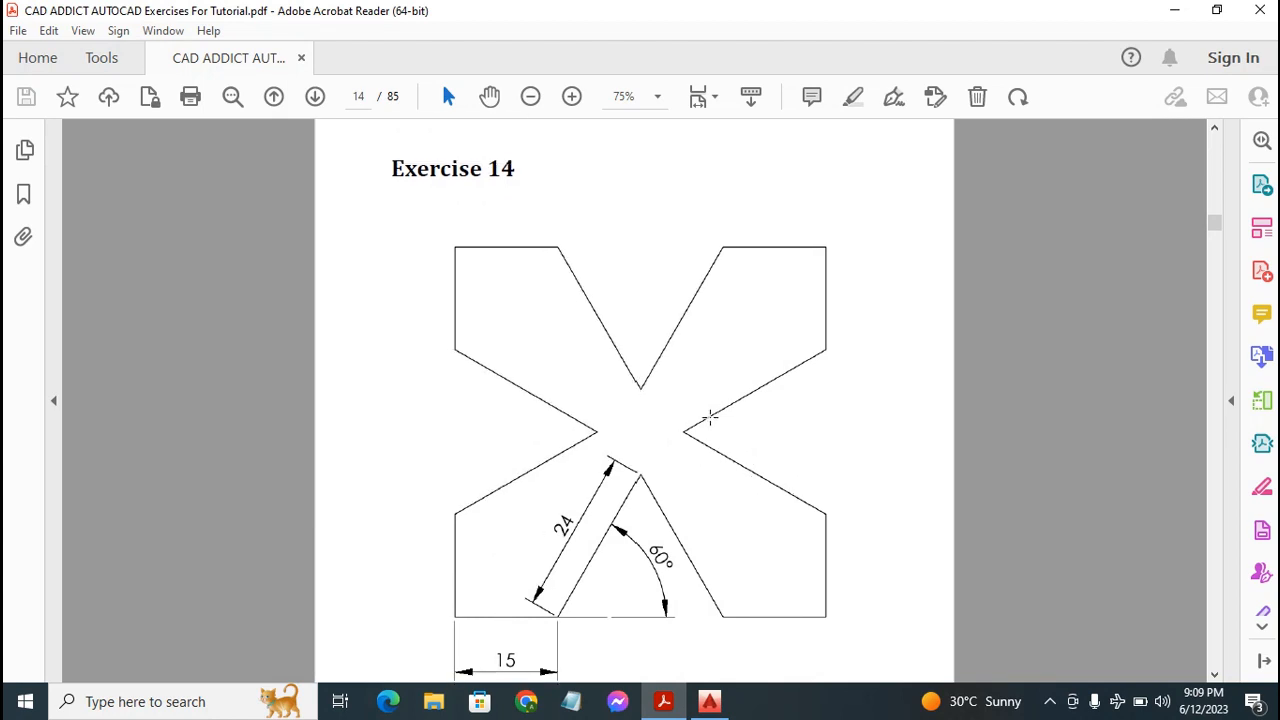
{"action": "scroll", "coordinate": [710, 418], "scroll_direction": "up", "scroll_amount": 6}
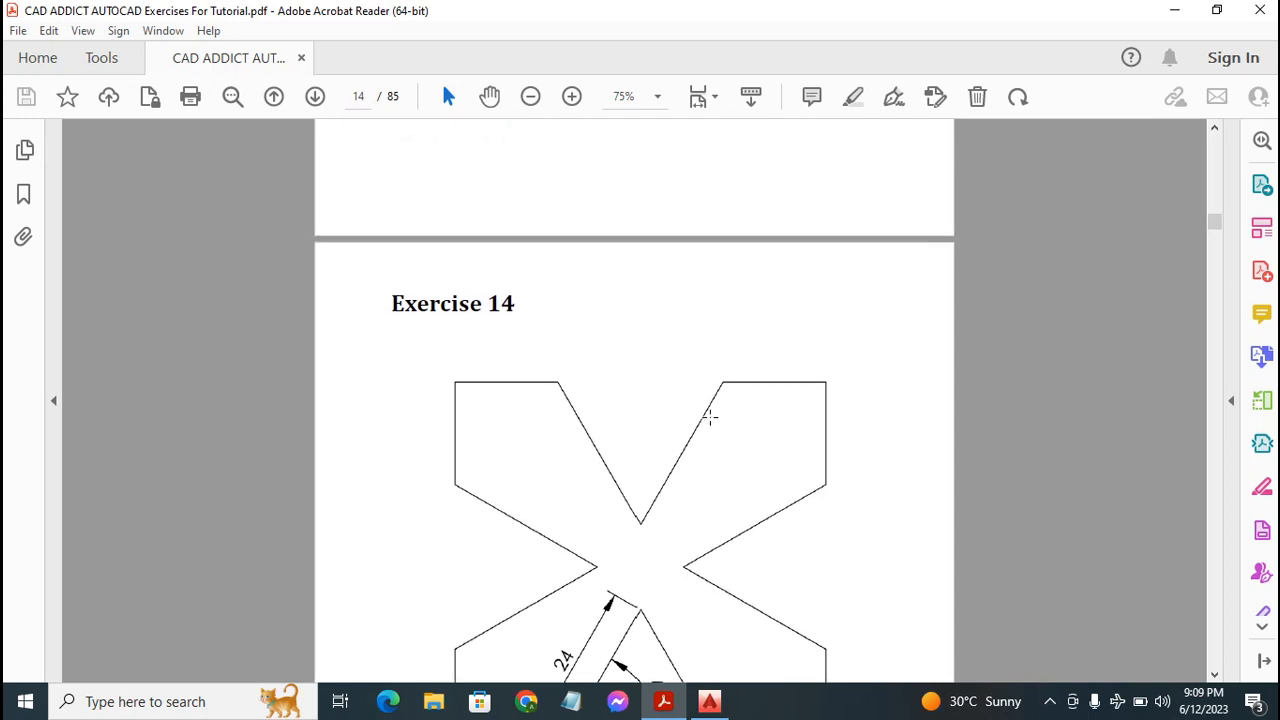
{"action": "scroll", "coordinate": [712, 425], "scroll_direction": "up", "scroll_amount": 9}
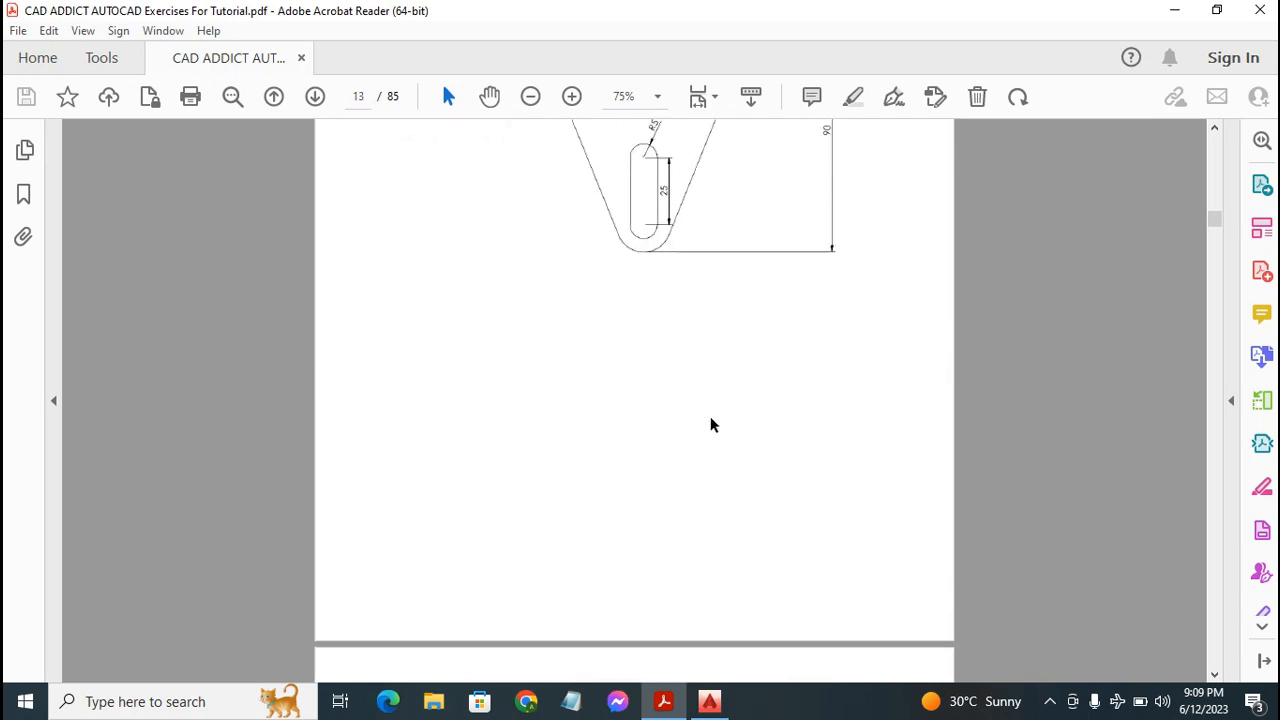
{"action": "scroll", "coordinate": [712, 425], "scroll_direction": "up", "scroll_amount": 8}
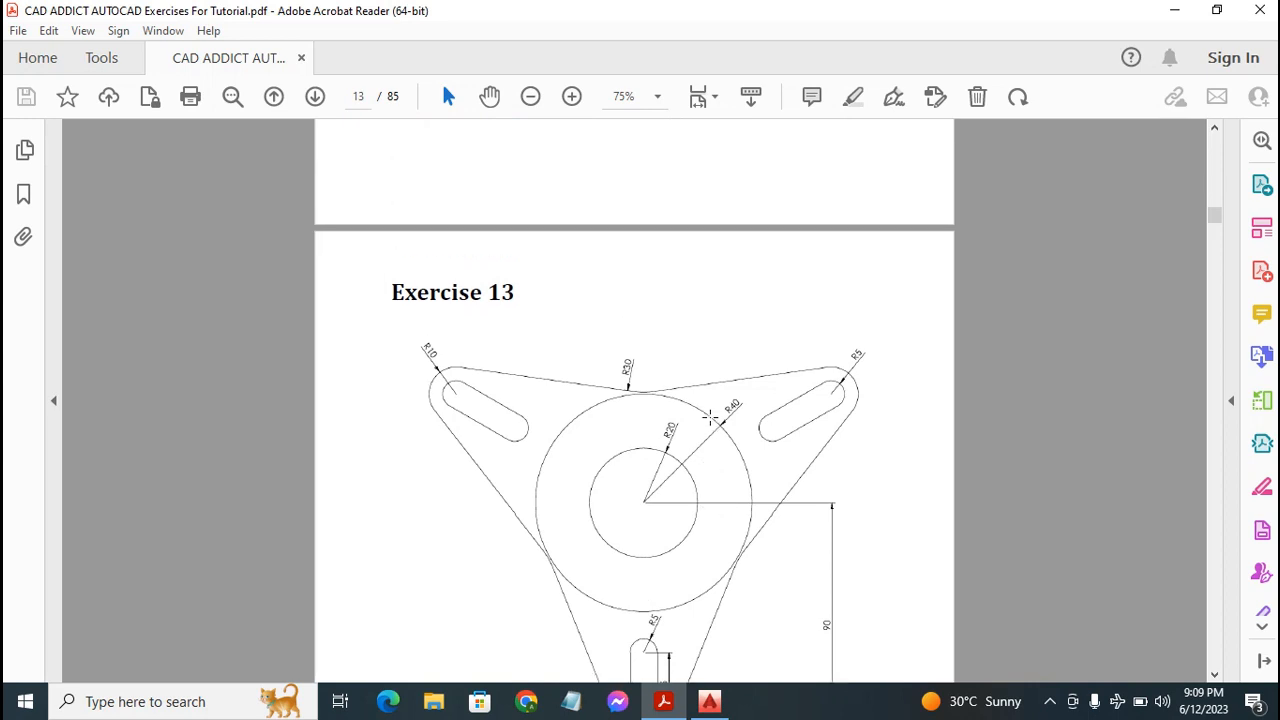
{"action": "scroll", "coordinate": [710, 418], "scroll_direction": "down", "scroll_amount": 7}
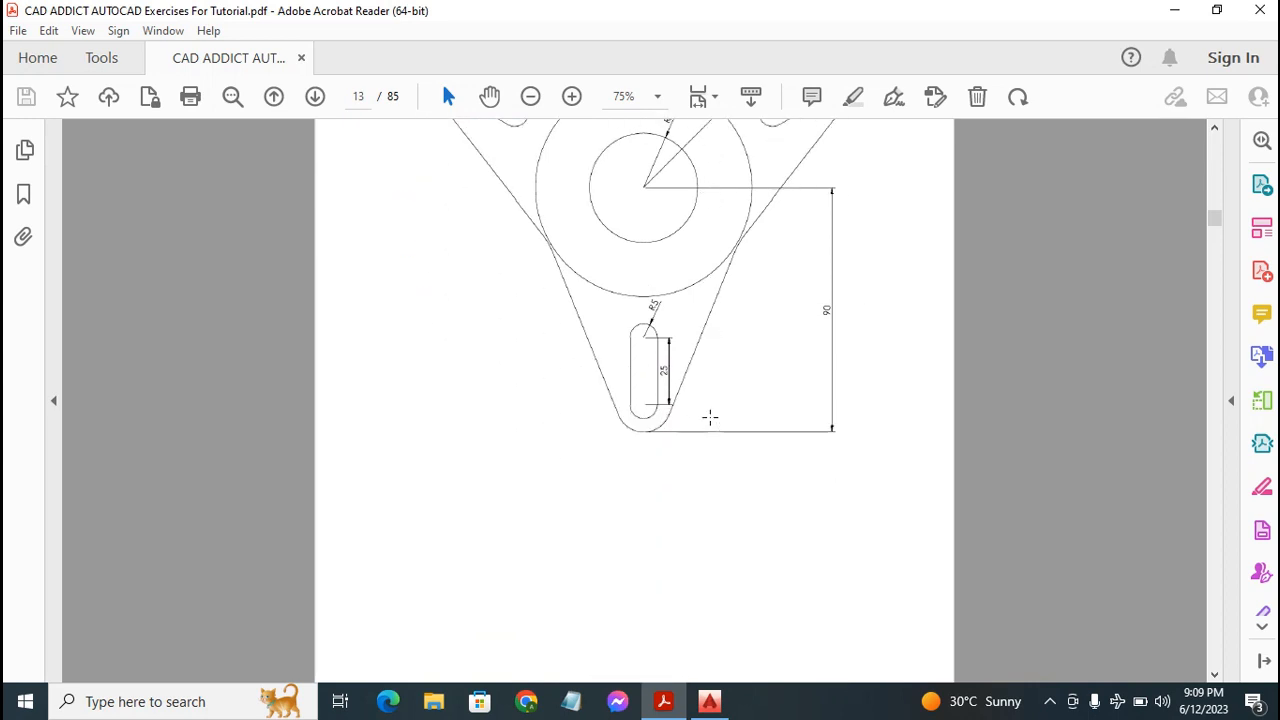
{"action": "scroll", "coordinate": [706, 432], "scroll_direction": "down", "scroll_amount": 1}
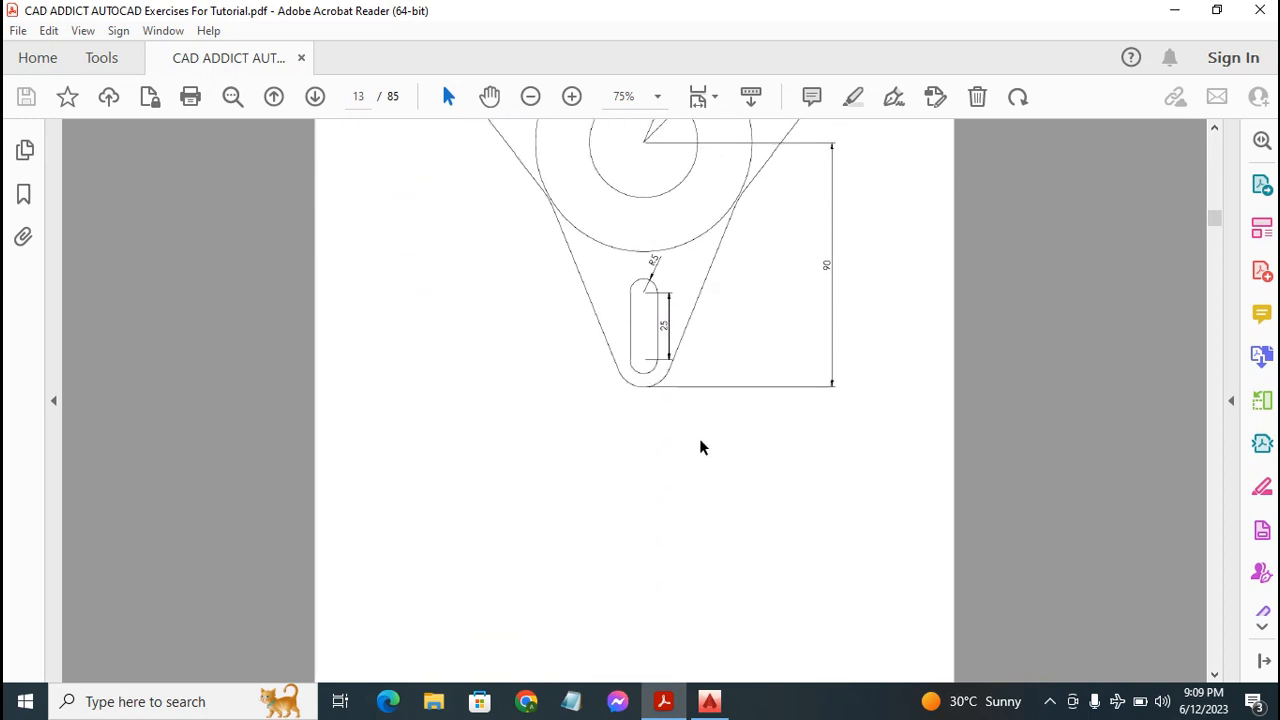
{"action": "scroll", "coordinate": [700, 447], "scroll_direction": "down", "scroll_amount": 1}
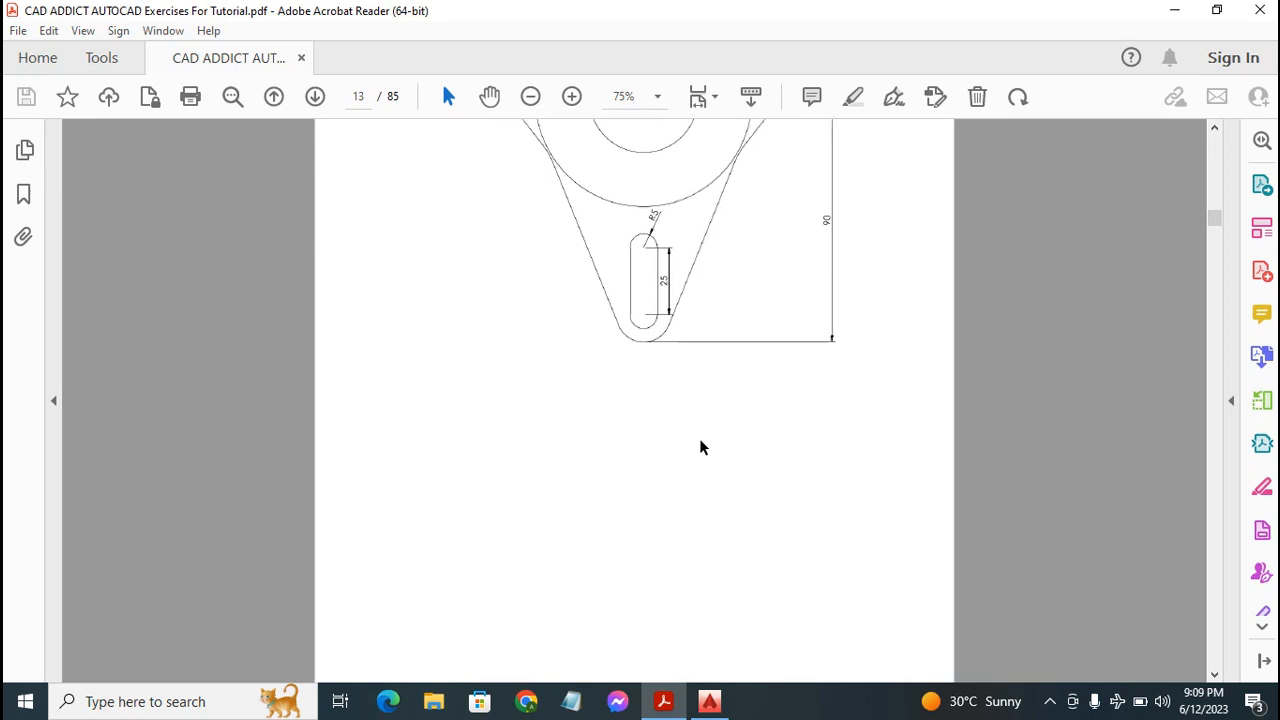
{"action": "scroll", "coordinate": [700, 447], "scroll_direction": "down", "scroll_amount": 11}
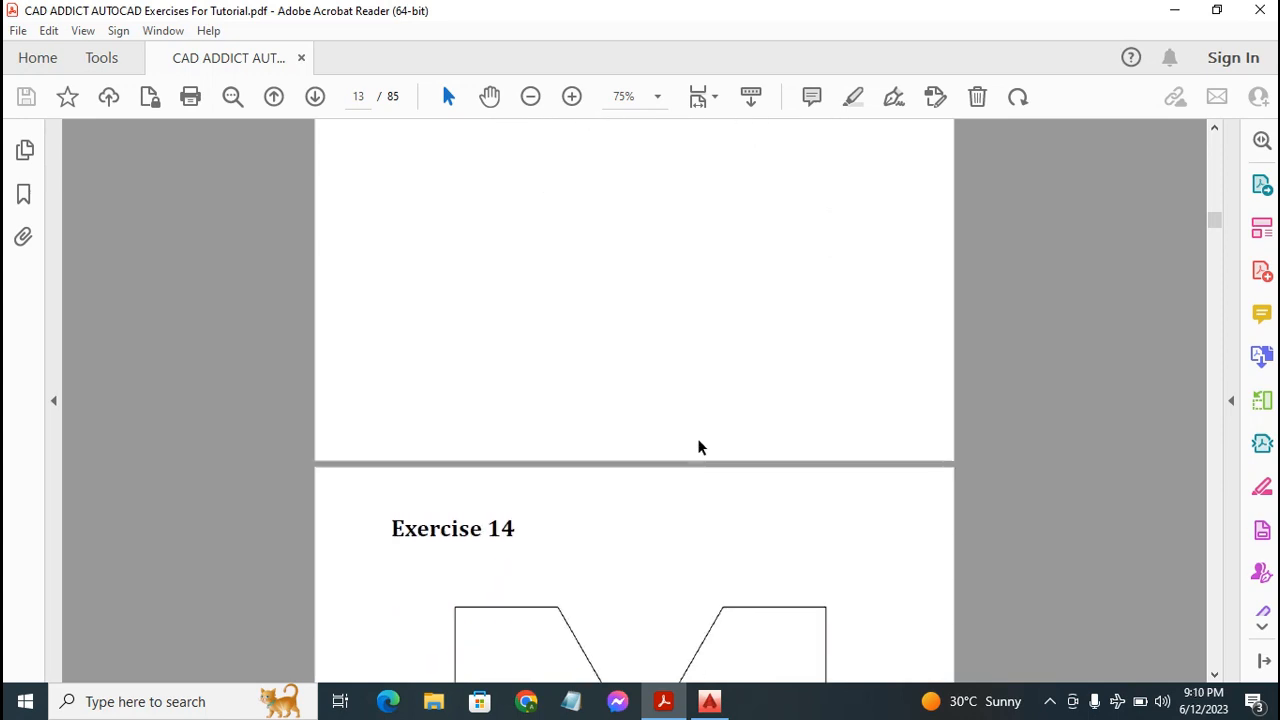
{"action": "scroll", "coordinate": [698, 438], "scroll_direction": "down", "scroll_amount": 3}
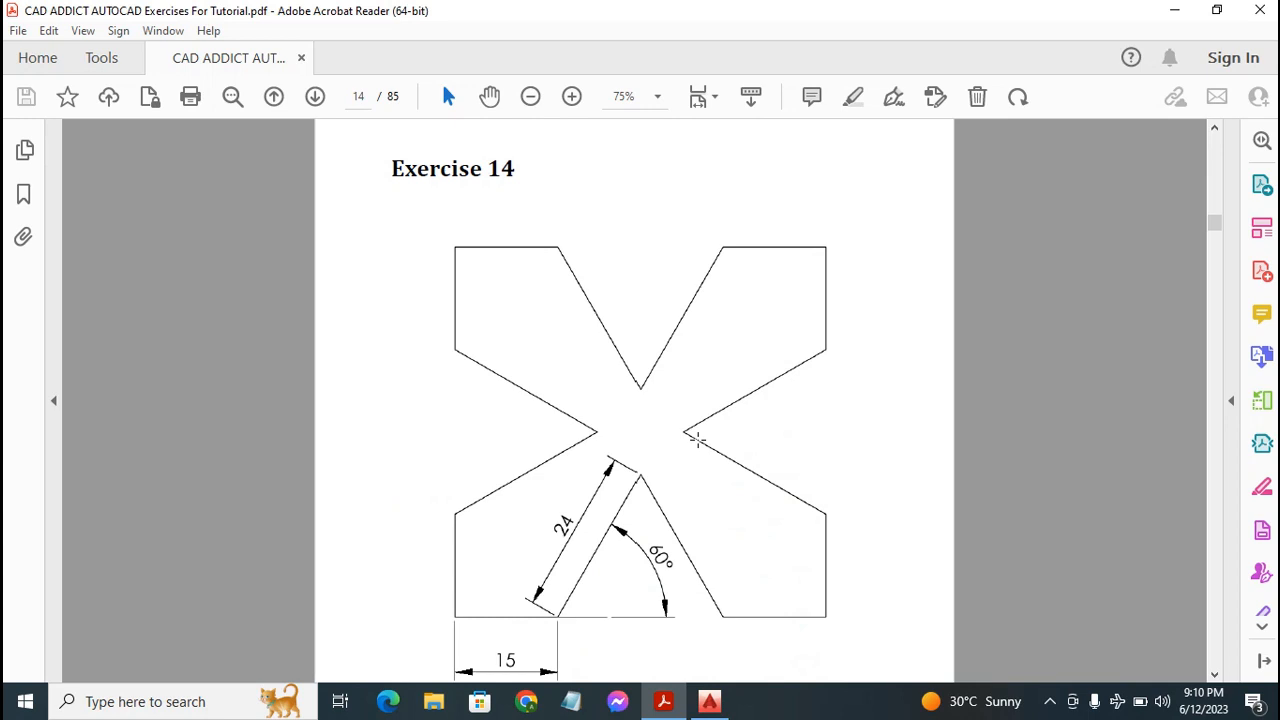
{"action": "scroll", "coordinate": [694, 438], "scroll_direction": "down", "scroll_amount": 1}
{"action": "scroll", "coordinate": [625, 435], "scroll_direction": "up", "scroll_amount": 1}
{"action": "scroll", "coordinate": [625, 435], "scroll_direction": "down", "scroll_amount": 1}
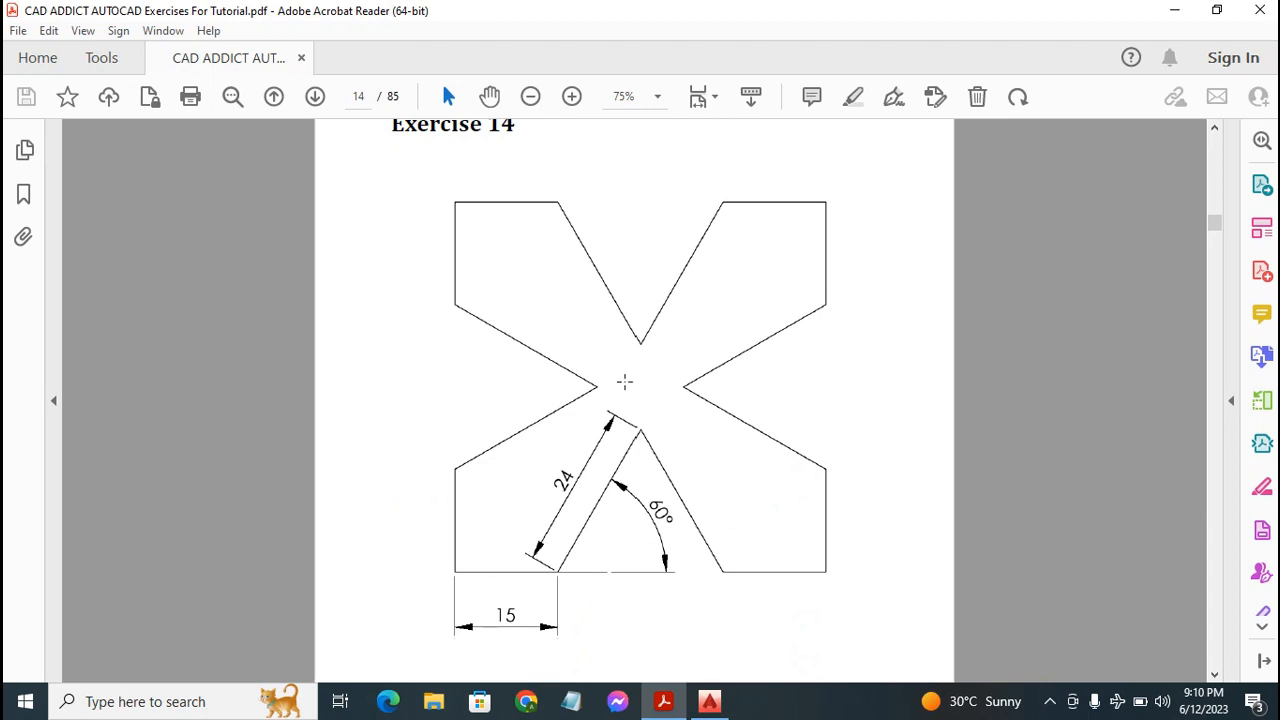
{"action": "scroll", "coordinate": [647, 397], "scroll_direction": "up", "scroll_amount": 1}
{"action": "scroll", "coordinate": [647, 397], "scroll_direction": "up", "scroll_amount": 10}
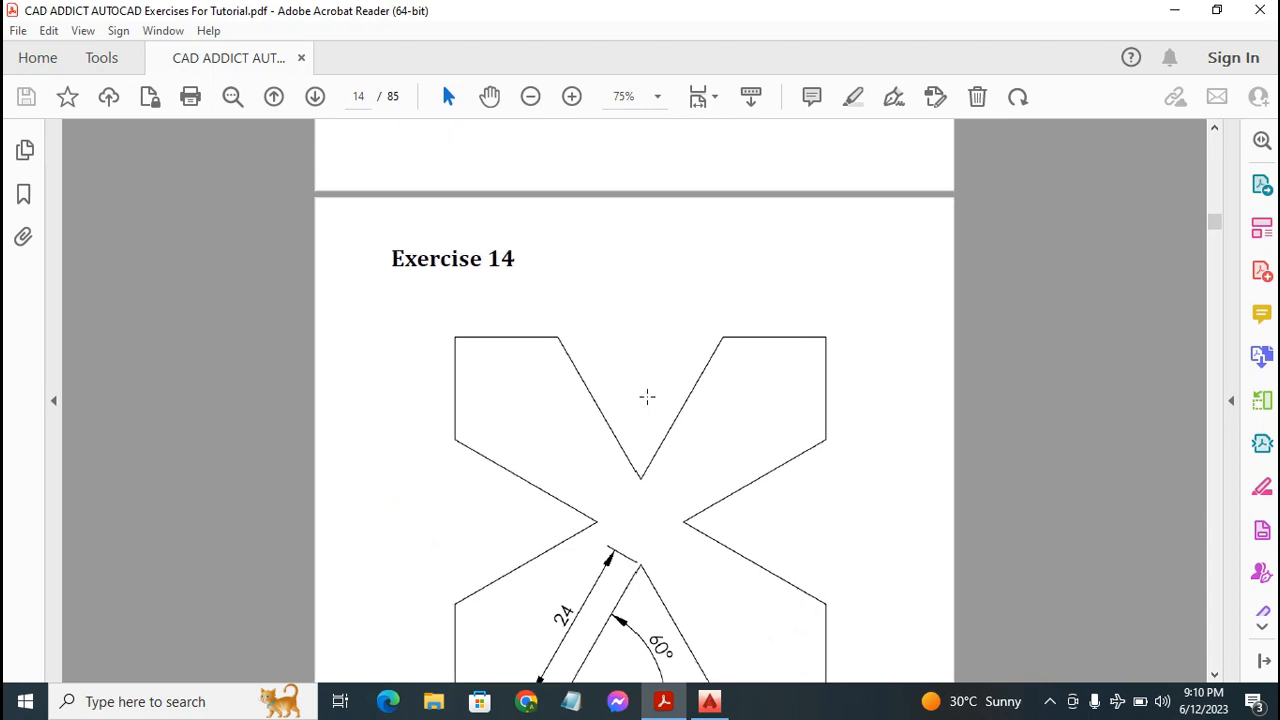
{"action": "scroll", "coordinate": [647, 397], "scroll_direction": "up", "scroll_amount": 5}
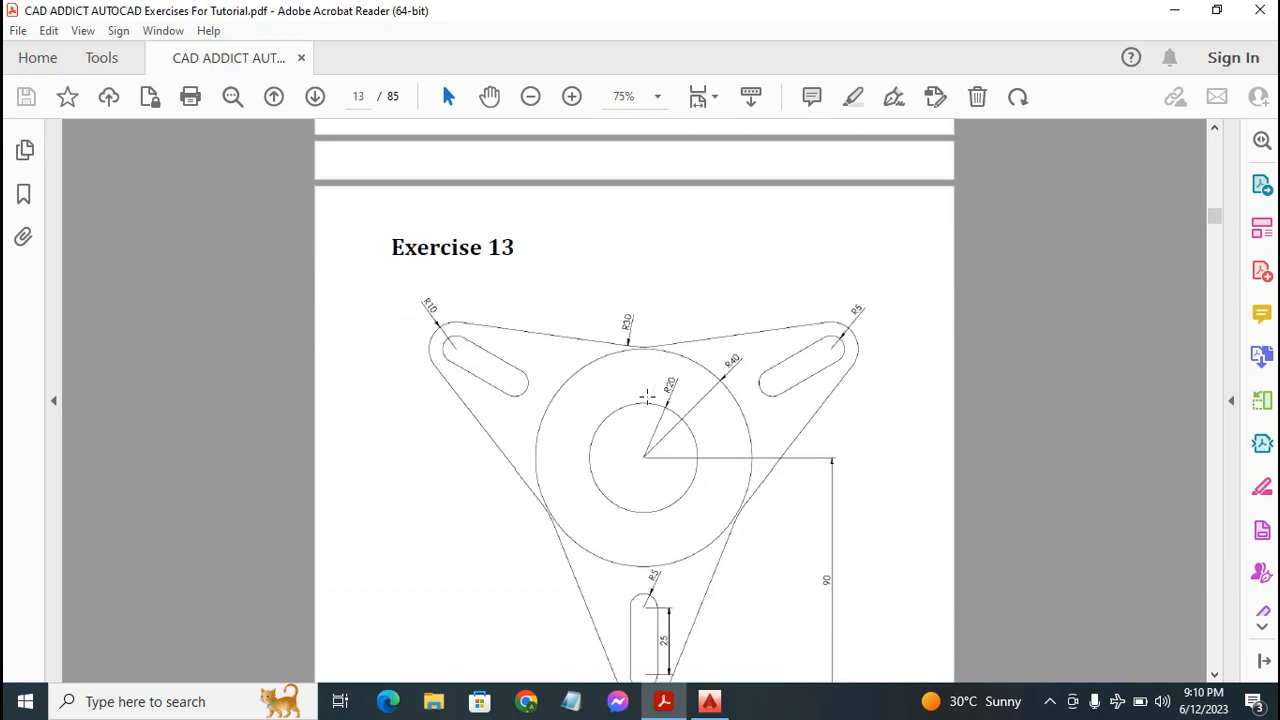
{"action": "scroll", "coordinate": [651, 403], "scroll_direction": "down", "scroll_amount": 10}
{"action": "scroll", "coordinate": [651, 403], "scroll_direction": "down", "scroll_amount": 8}
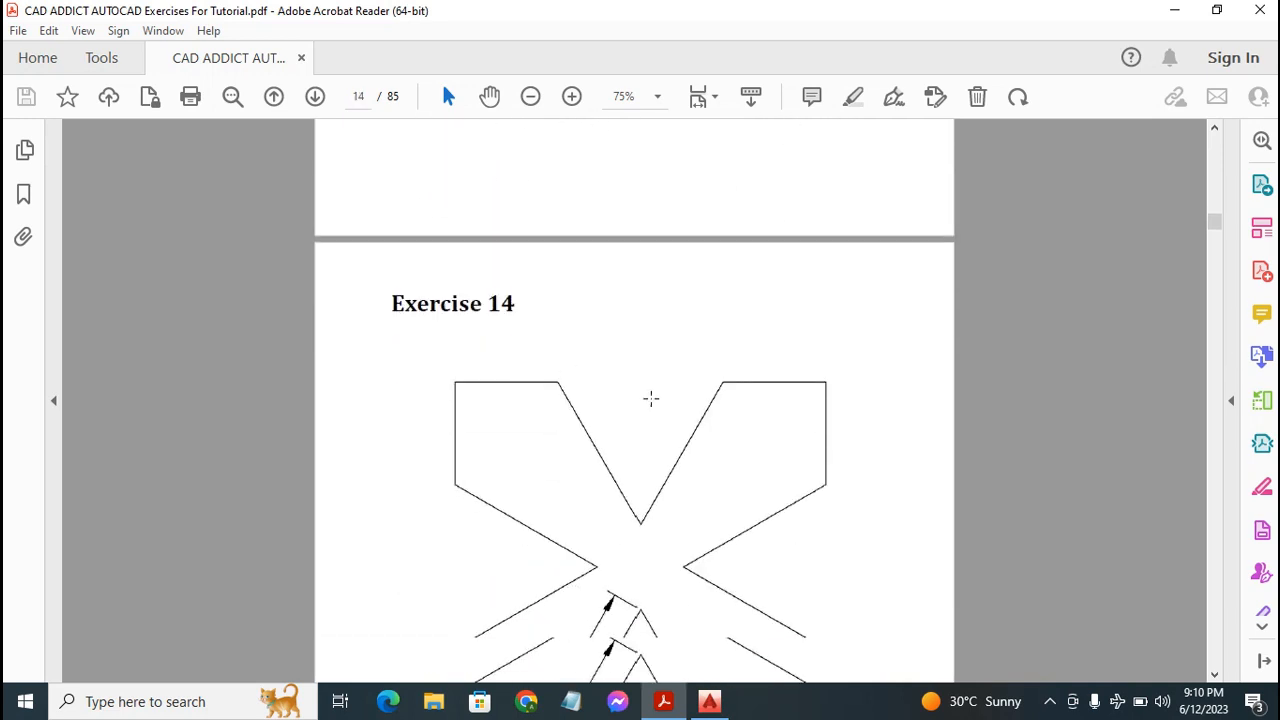
{"action": "scroll", "coordinate": [651, 398], "scroll_direction": "down", "scroll_amount": 1}
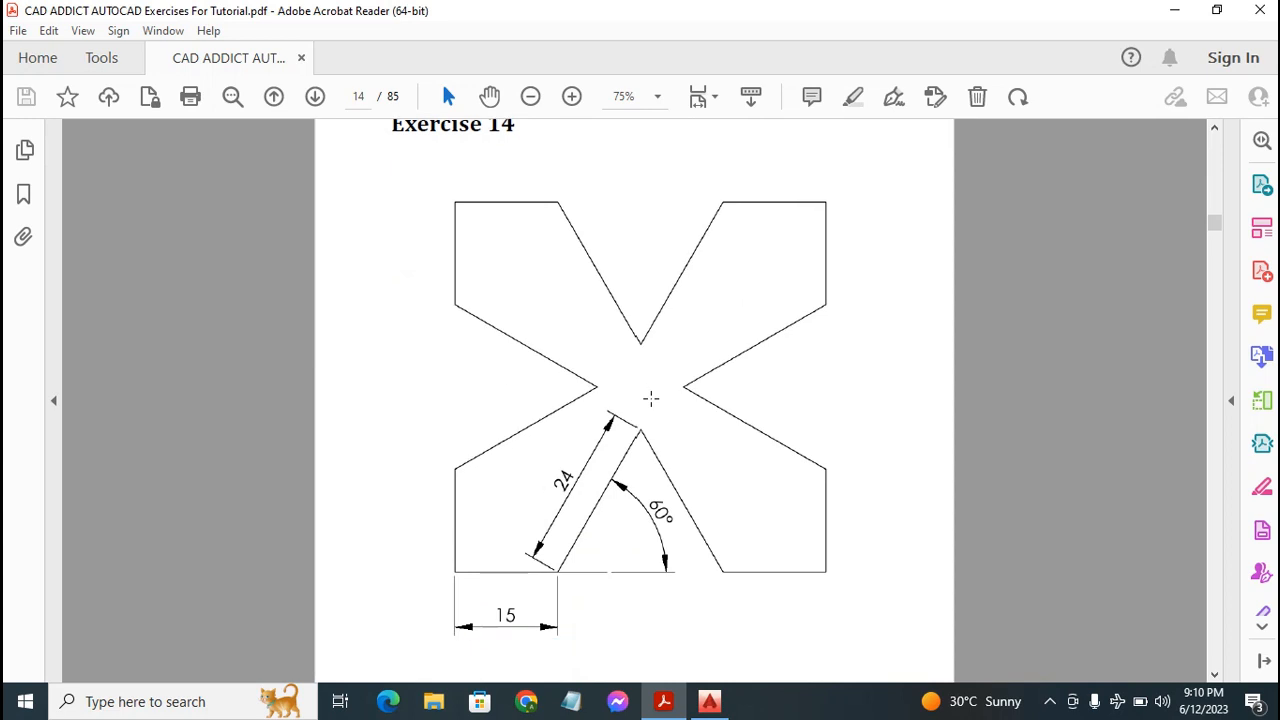
{"action": "scroll", "coordinate": [651, 398], "scroll_direction": "up", "scroll_amount": 1}
{"action": "scroll", "coordinate": [651, 398], "scroll_direction": "down", "scroll_amount": 1}
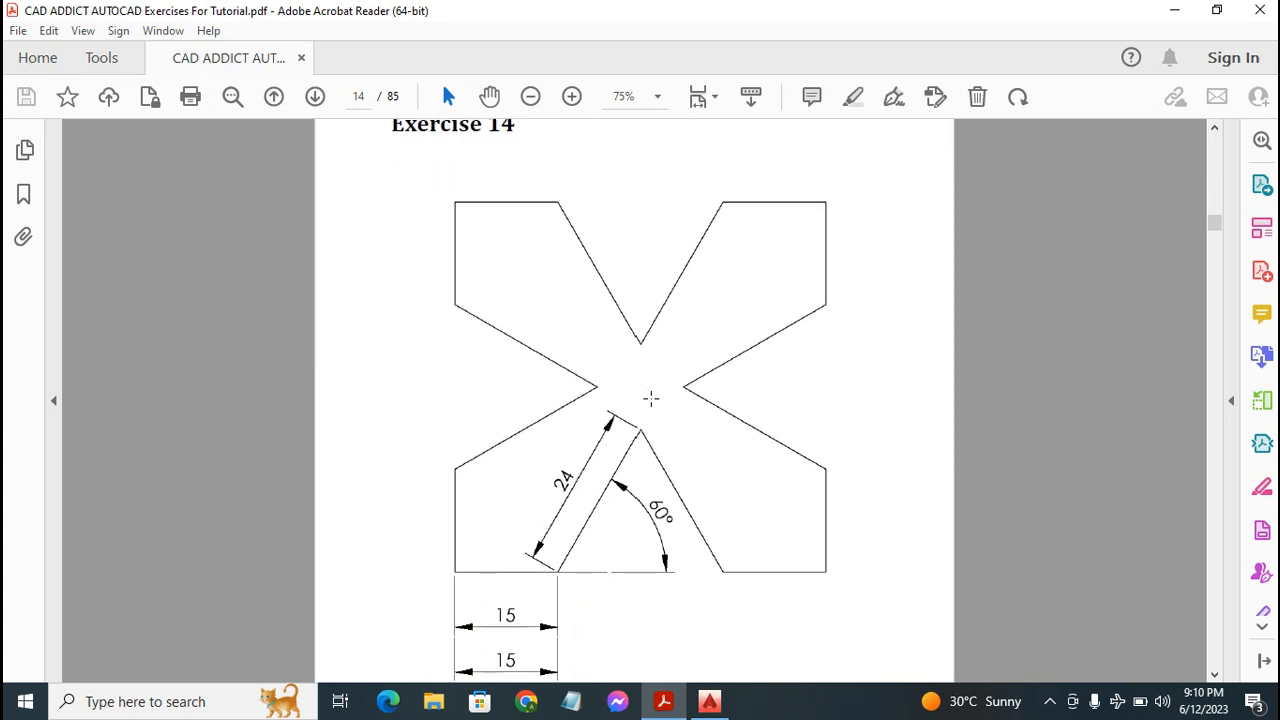
{"action": "scroll", "coordinate": [651, 398], "scroll_direction": "up", "scroll_amount": 1}
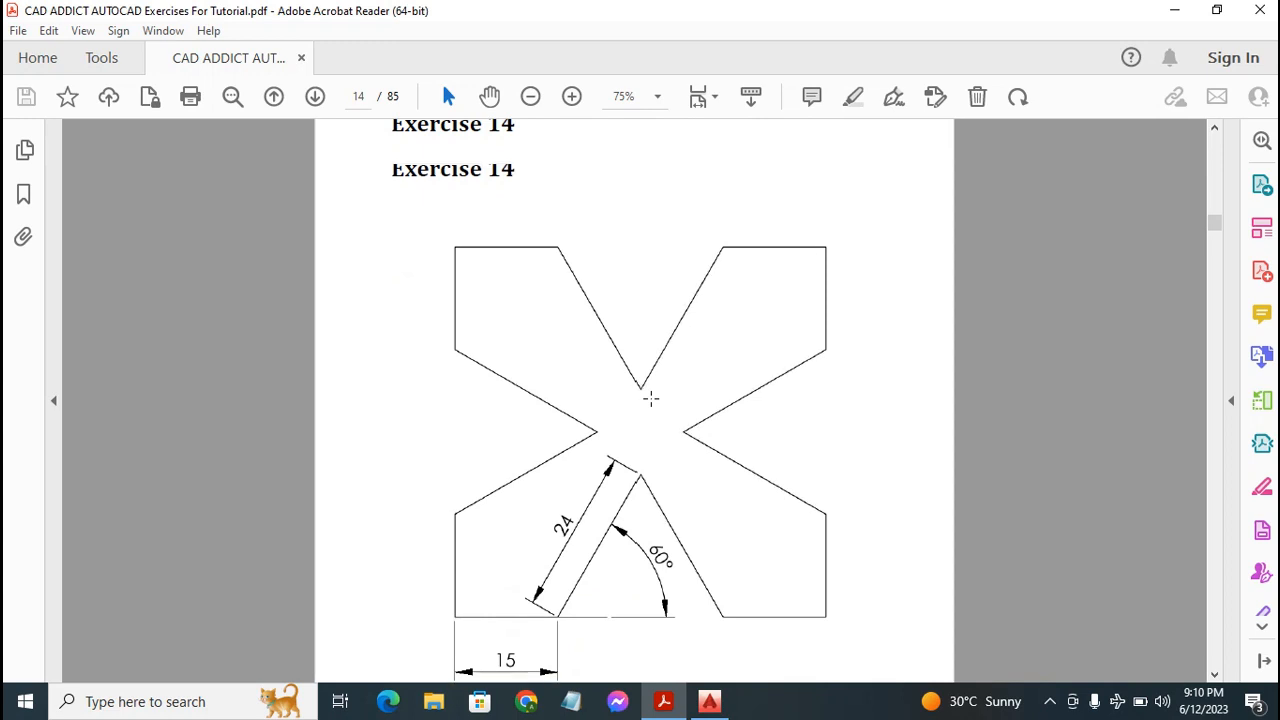
{"action": "scroll", "coordinate": [620, 413], "scroll_direction": "down", "scroll_amount": 1}
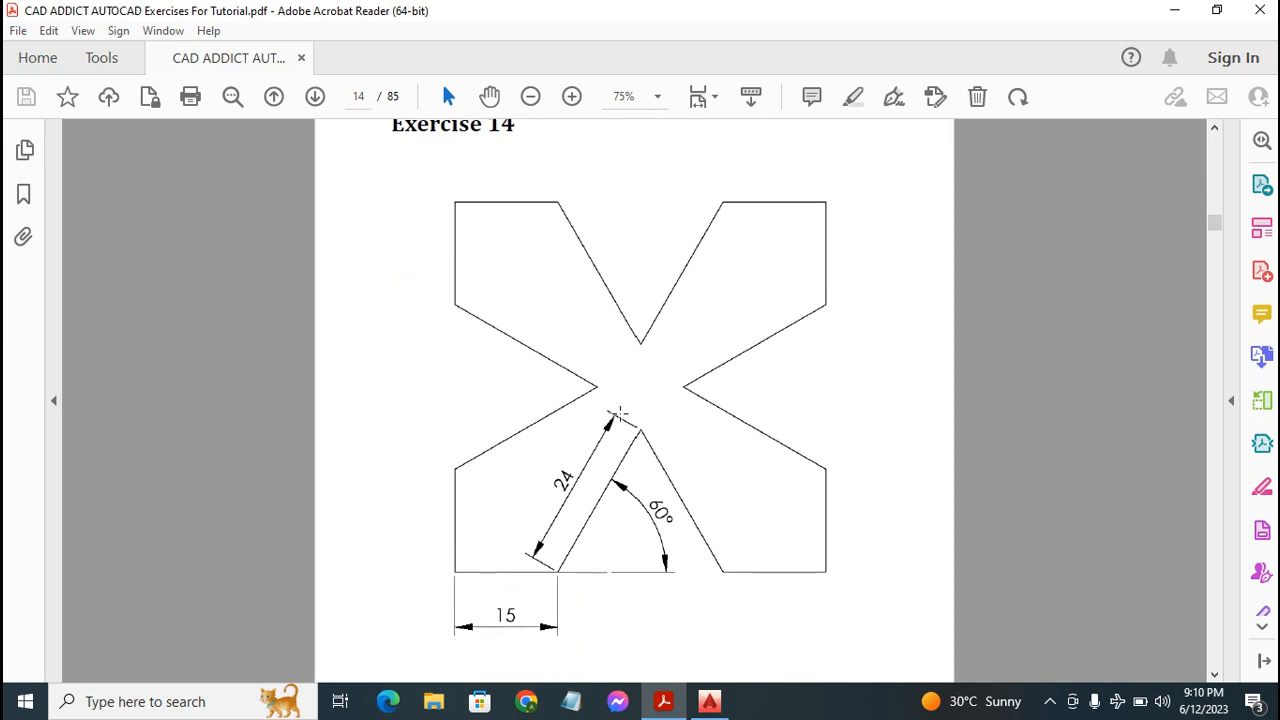
{"action": "scroll", "coordinate": [620, 413], "scroll_direction": "up", "scroll_amount": 1}
{"action": "scroll", "coordinate": [620, 413], "scroll_direction": "down", "scroll_amount": 1}
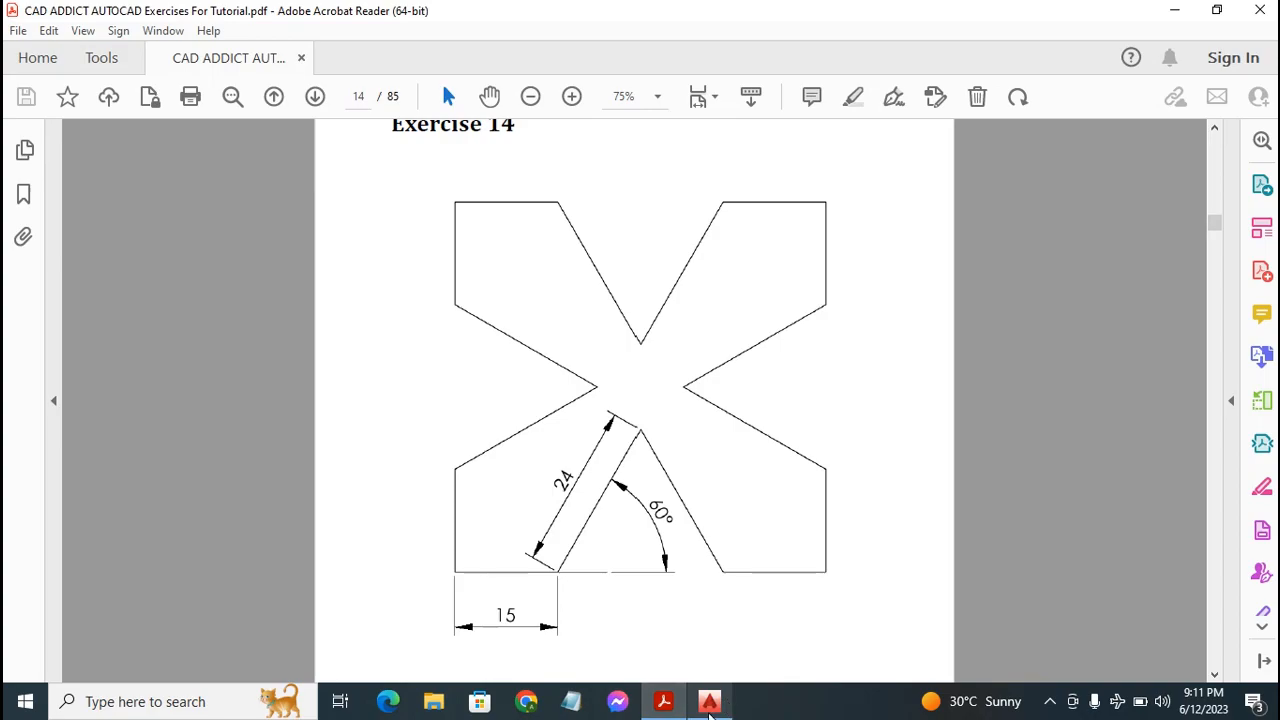
Step: Switch to AutoCAD and draw a horizontal line 15 units long, running in the positive X direction from the origin 0,0
{"action": "left_click", "coordinate": [710, 702]}
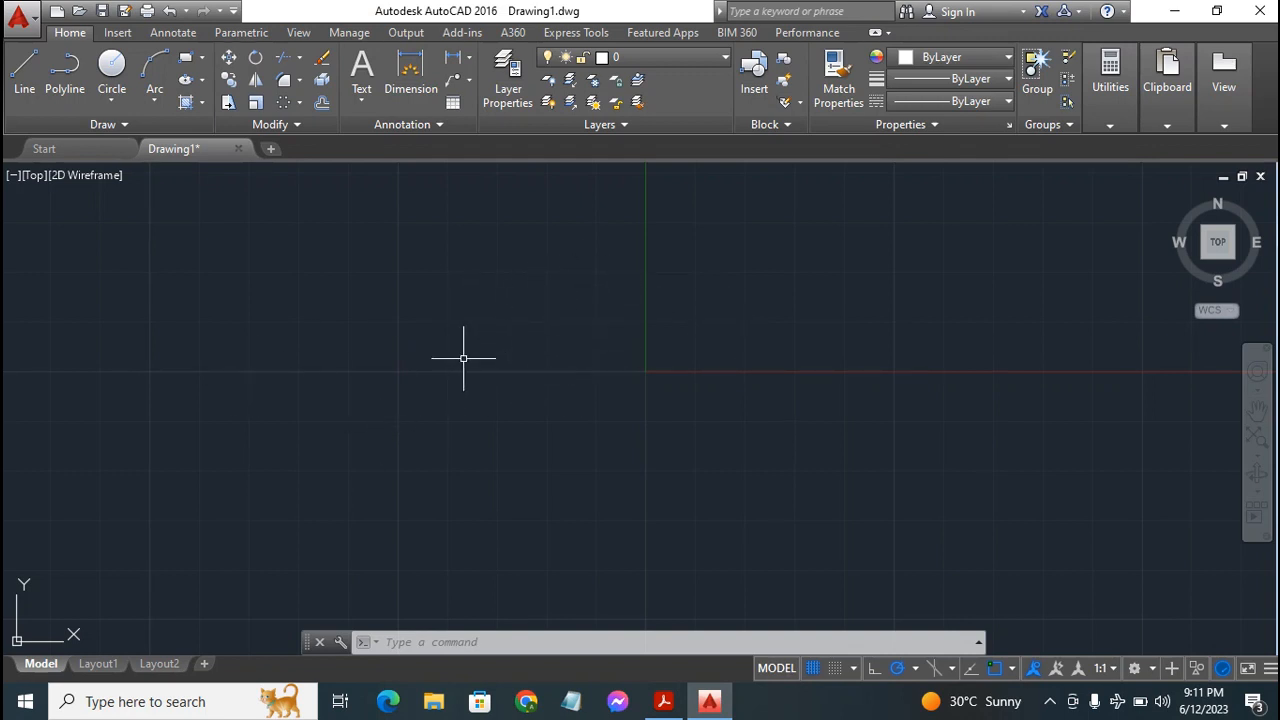
{"action": "left_click", "coordinate": [31, 72]}
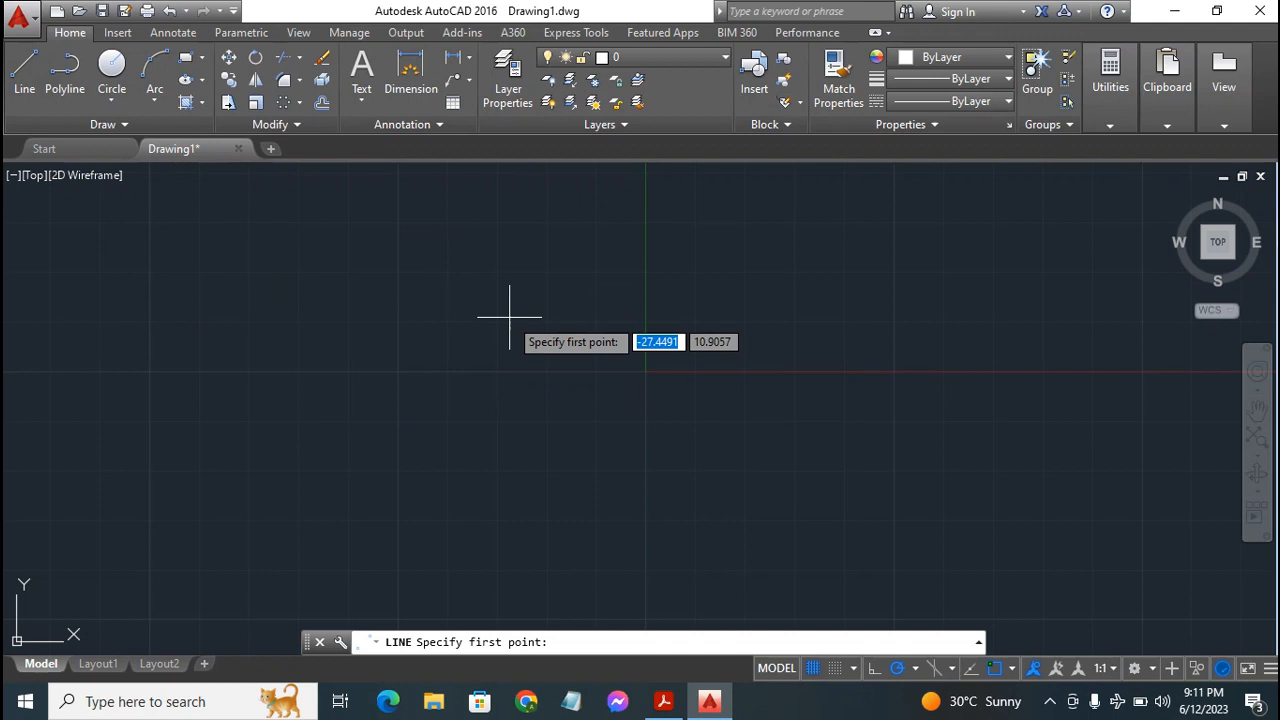
{"action": "type", "text": "0"}
{"action": "key", "text": "Tab"}
{"action": "type", "text": "0"}
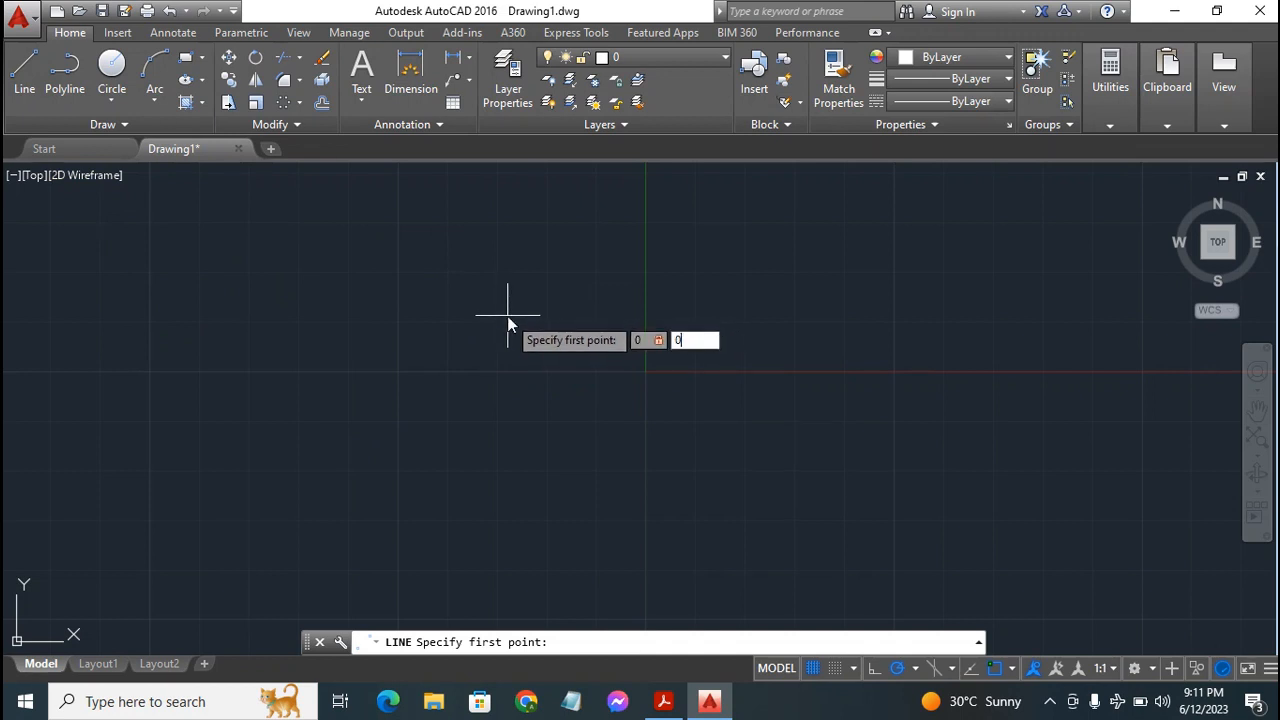
{"action": "key", "text": "Return"}
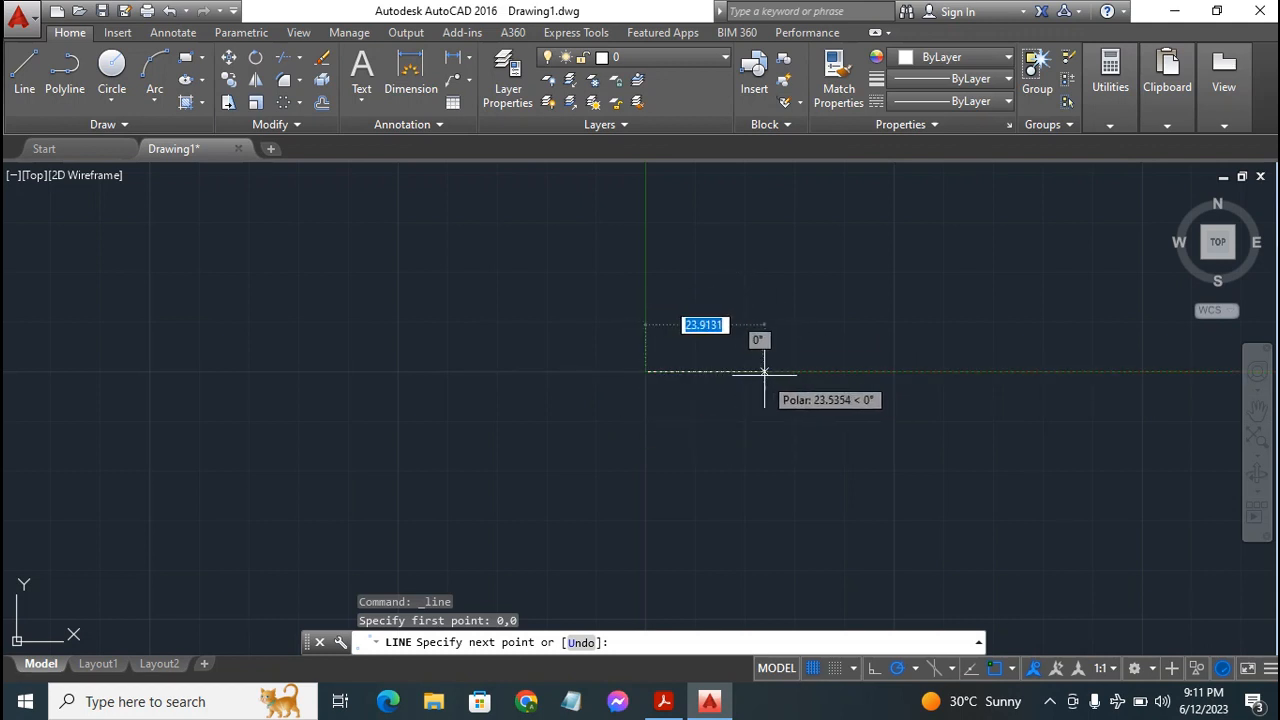
{"action": "type", "text": "15"}
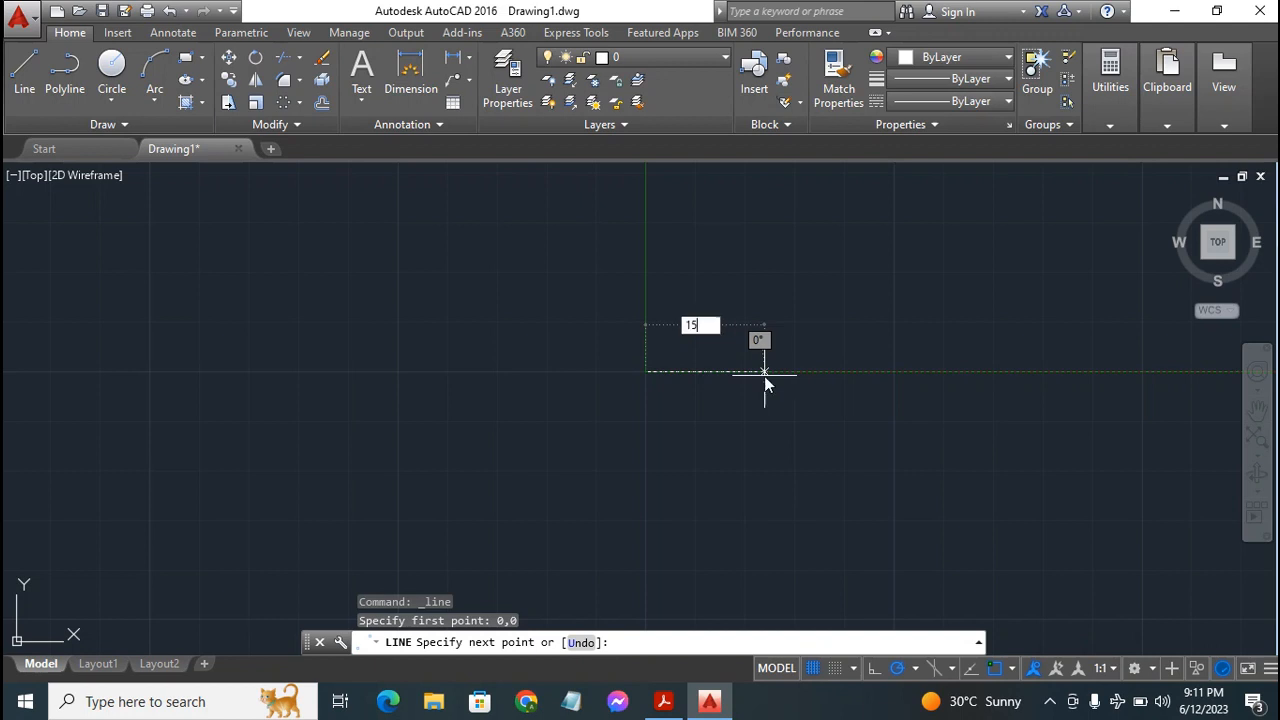
{"action": "key", "text": "Return"}
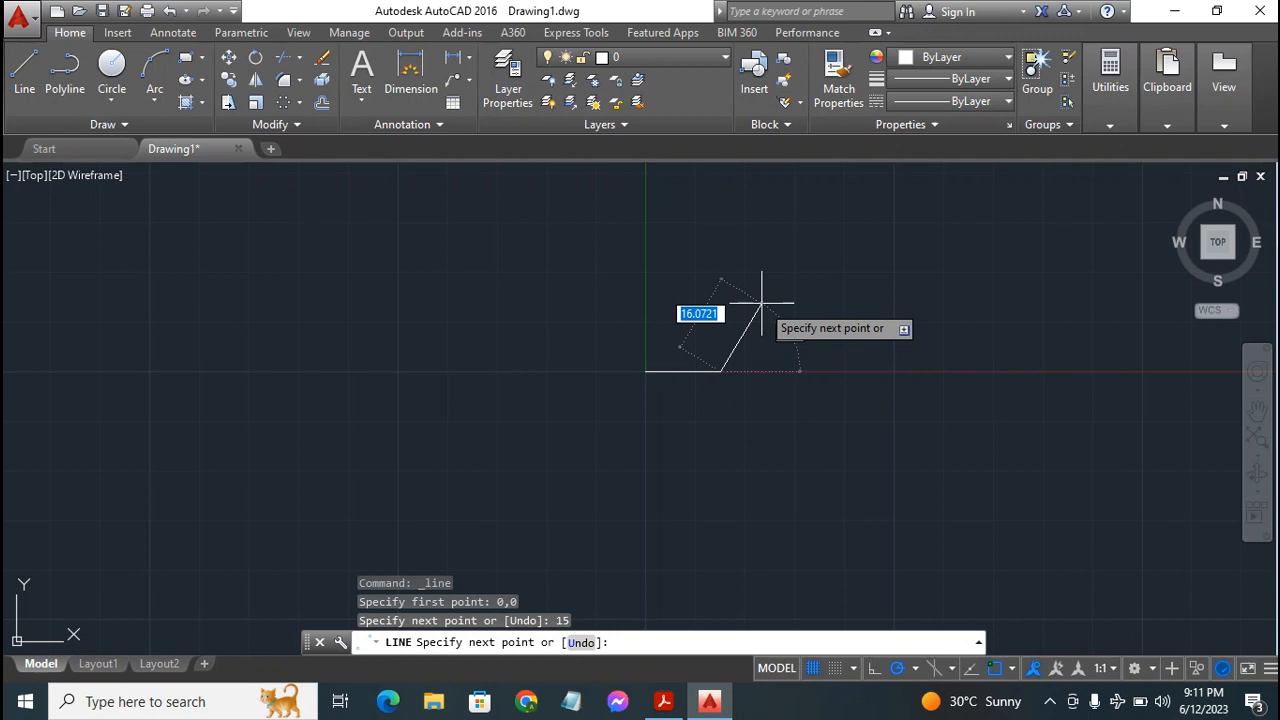
Step: Continue from the horizontal line's free end with a segment 24 units long at 60°, and end the line
{"action": "type", "text": "2"}
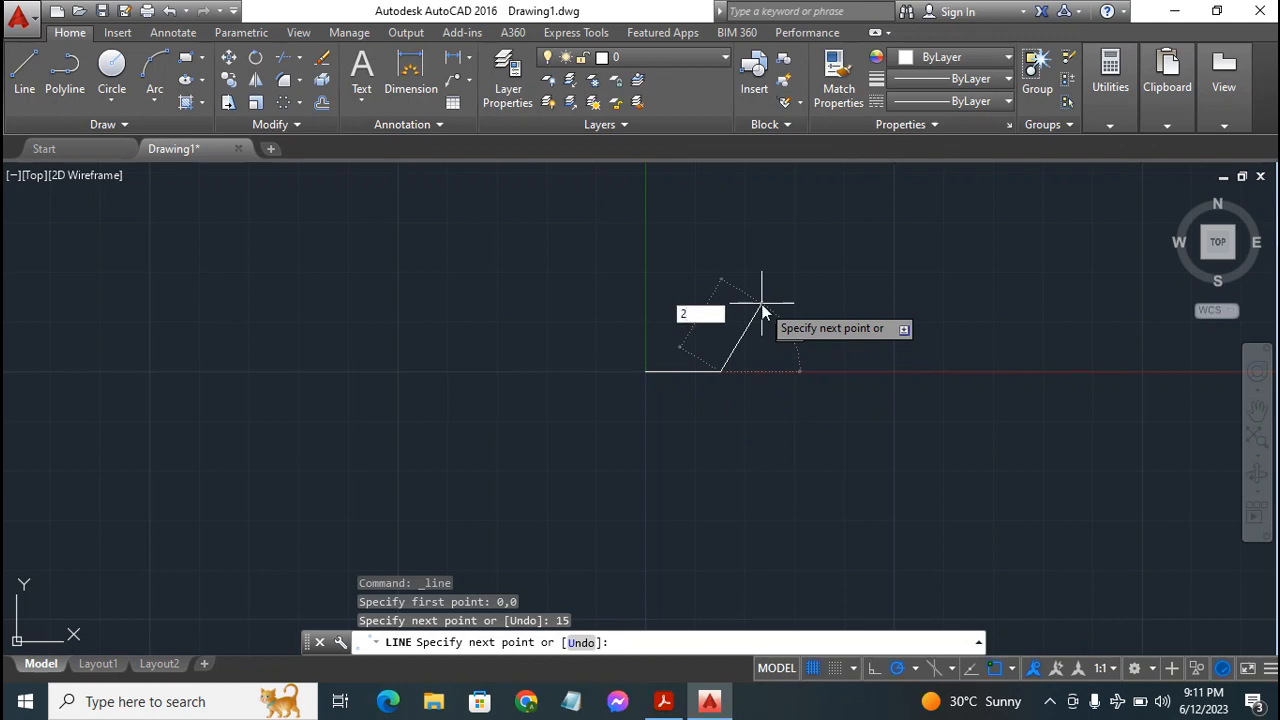
{"action": "type", "text": "4"}
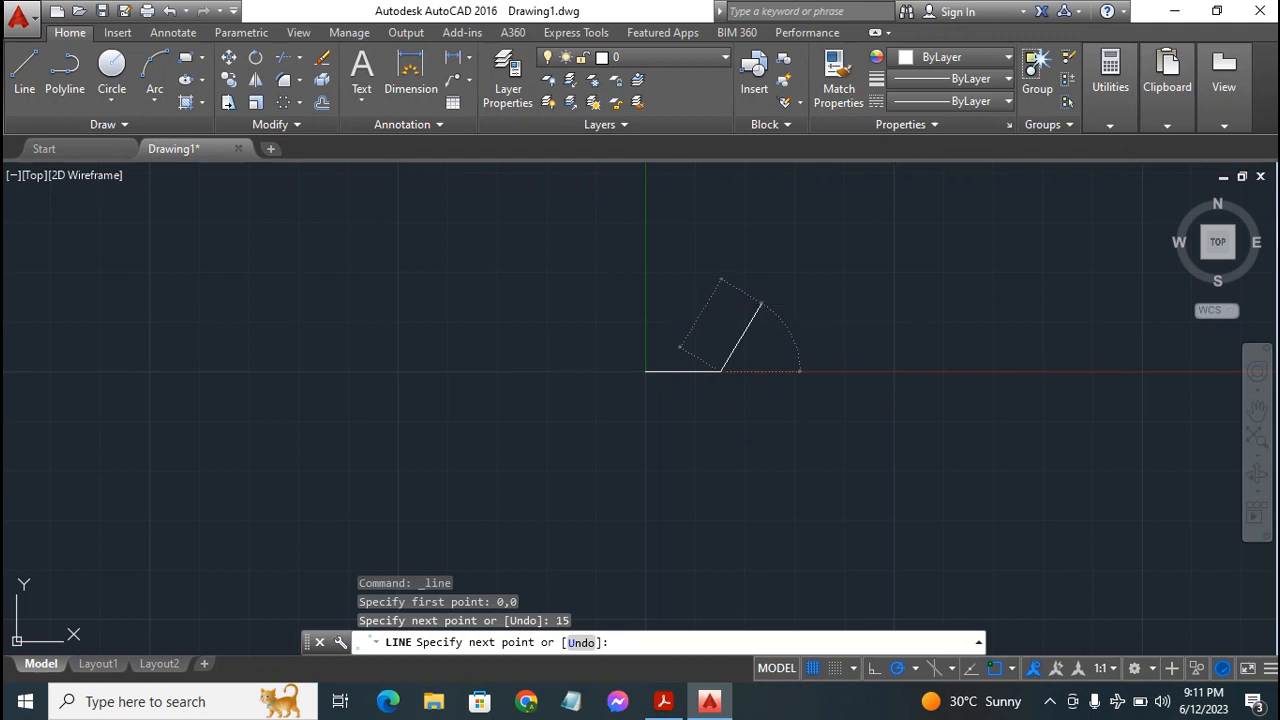
{"action": "type", "text": "60"}
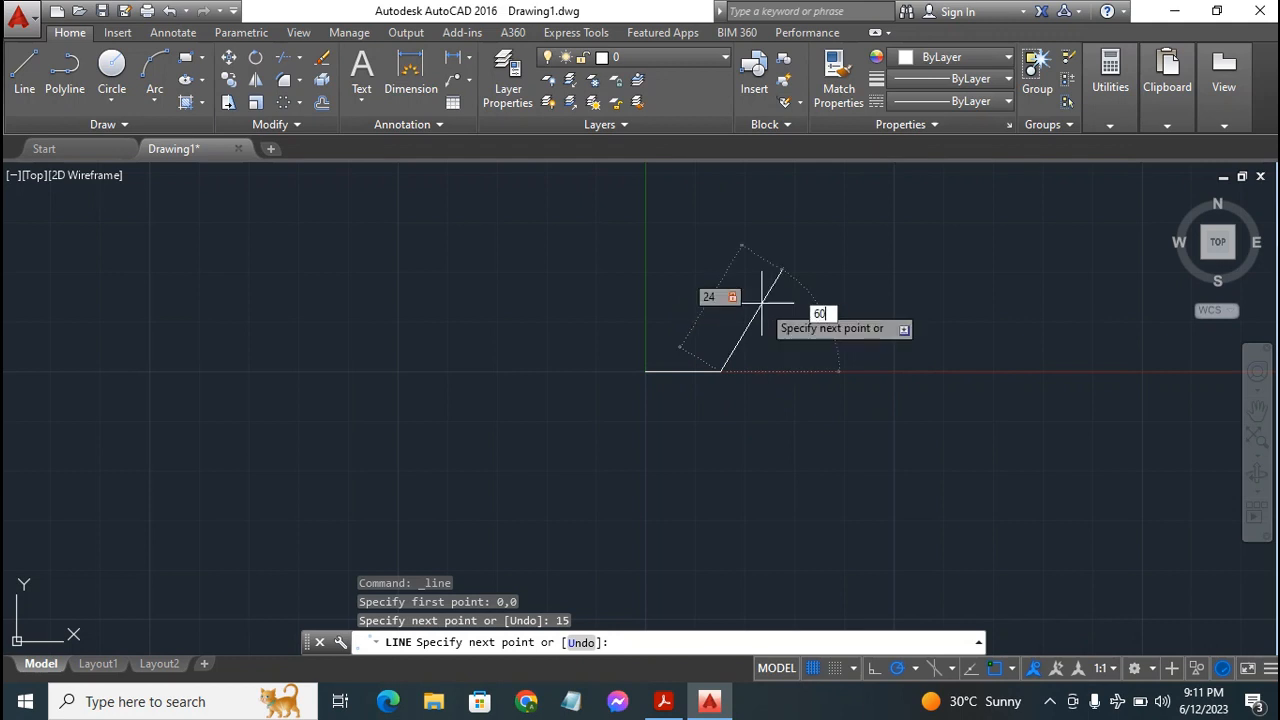
{"action": "key", "text": "Return"}
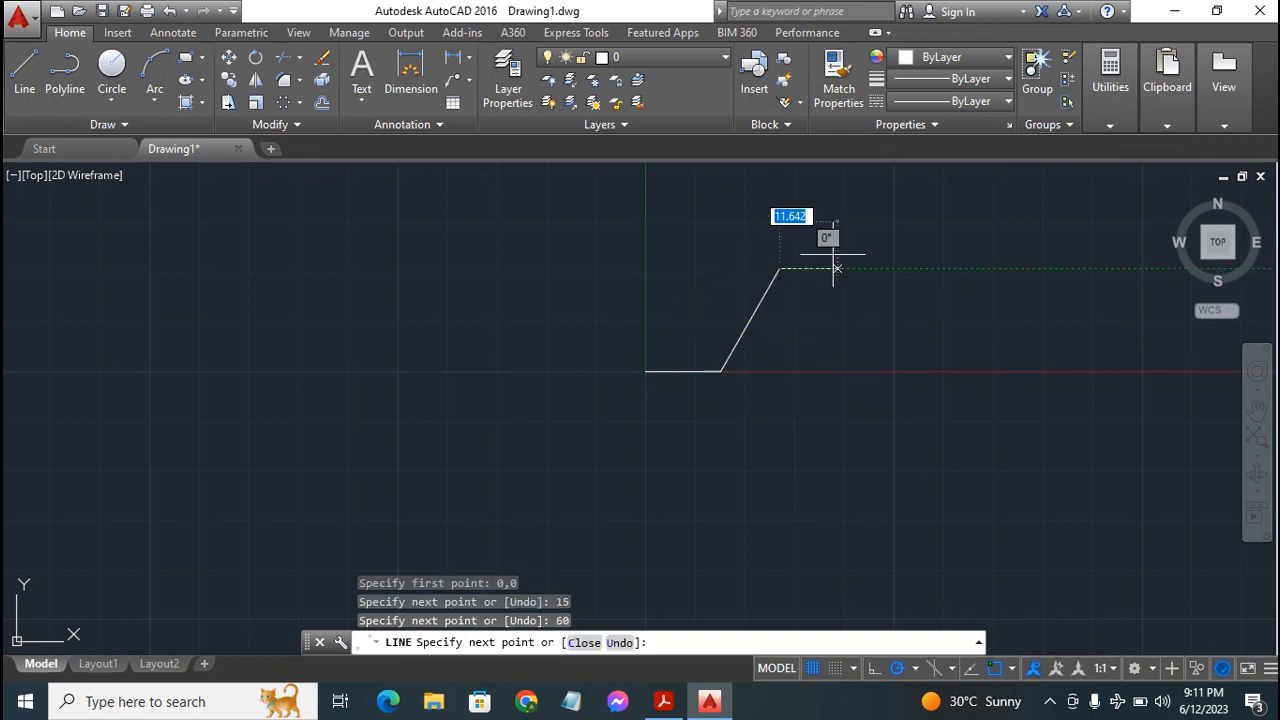
{"action": "key", "text": "Escape"}
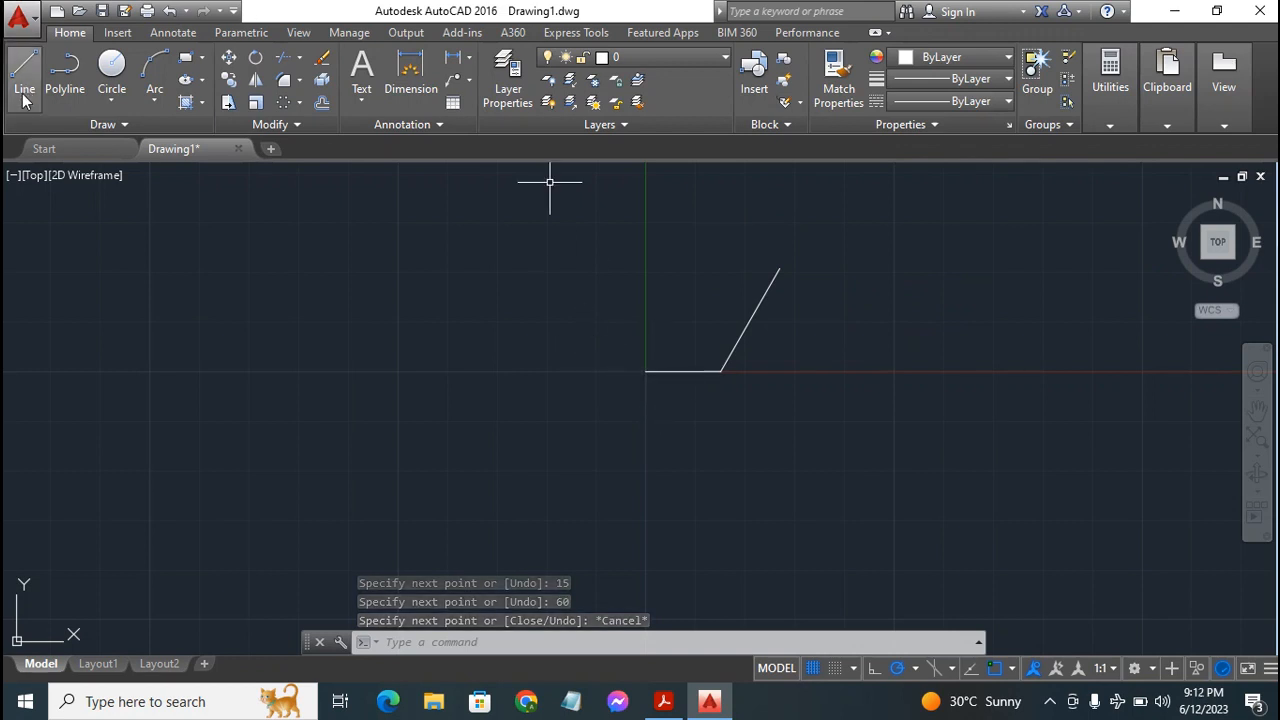
Step: Draw a vertical line segment 15 units long, running upward from the origin end of the horizontal line
{"action": "key", "text": "Return"}
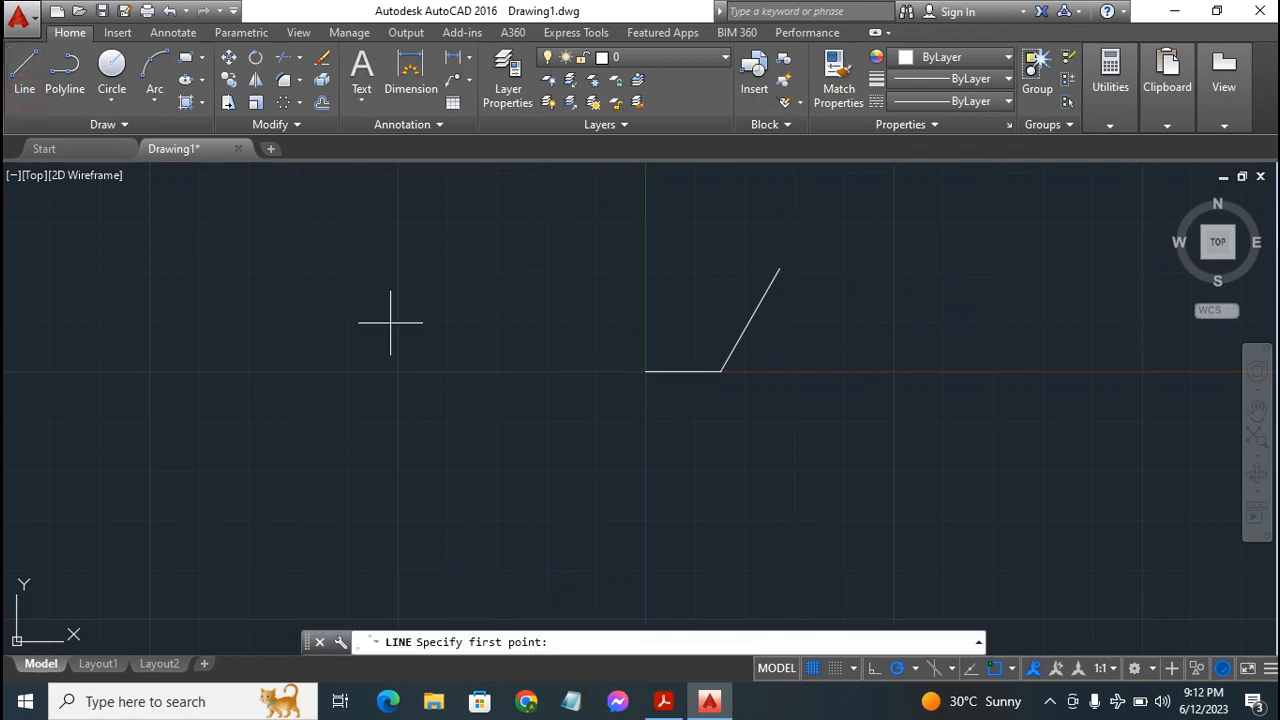
{"action": "left_click", "coordinate": [645, 371]}
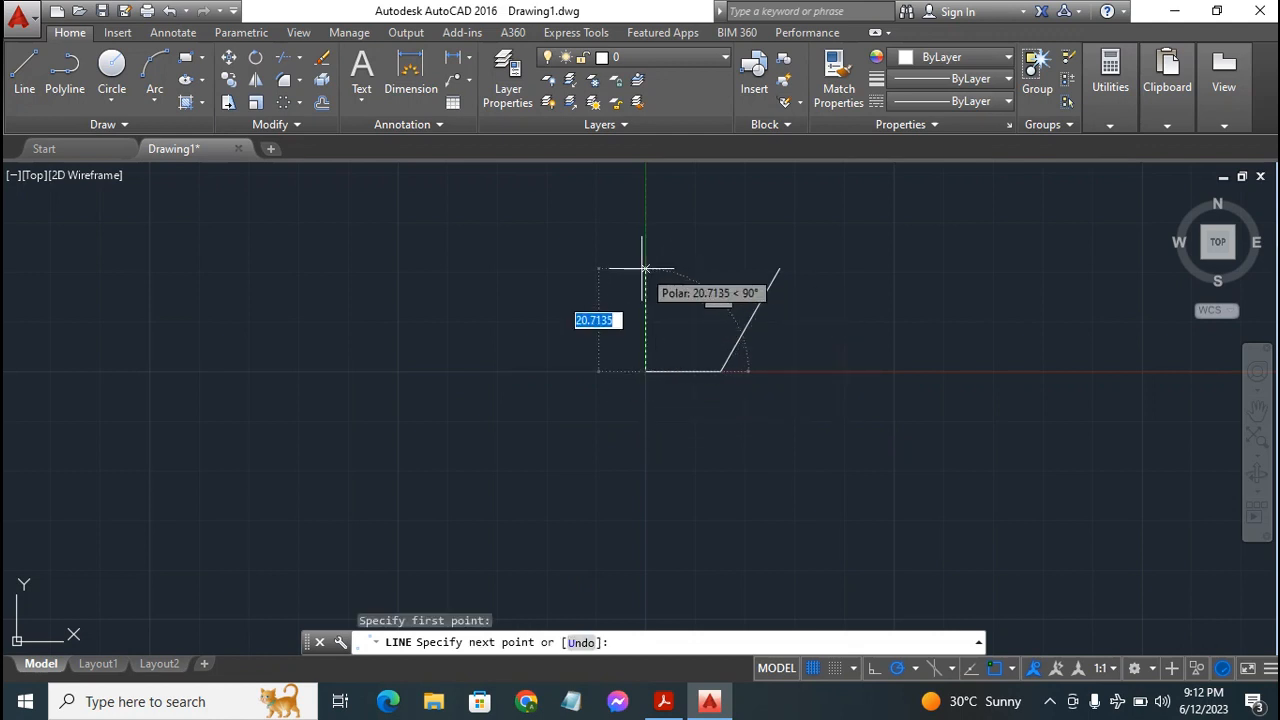
{"action": "type", "text": "15"}
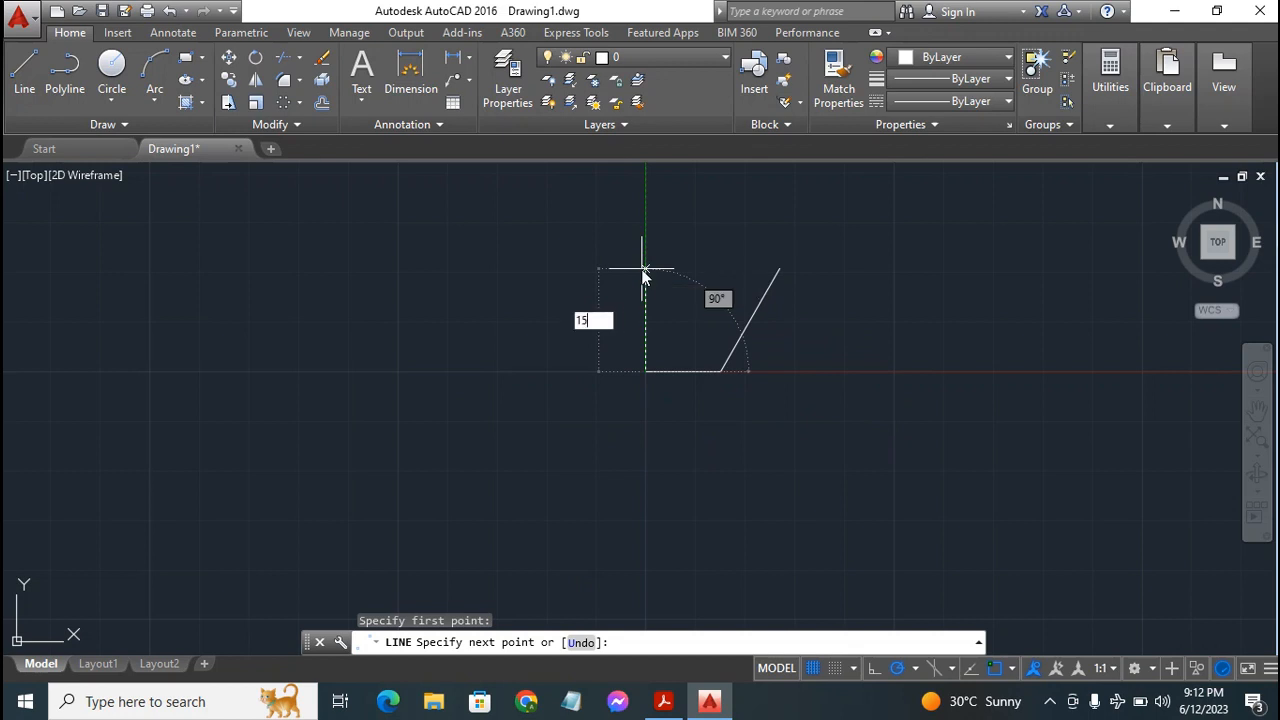
{"action": "key", "text": "Return"}
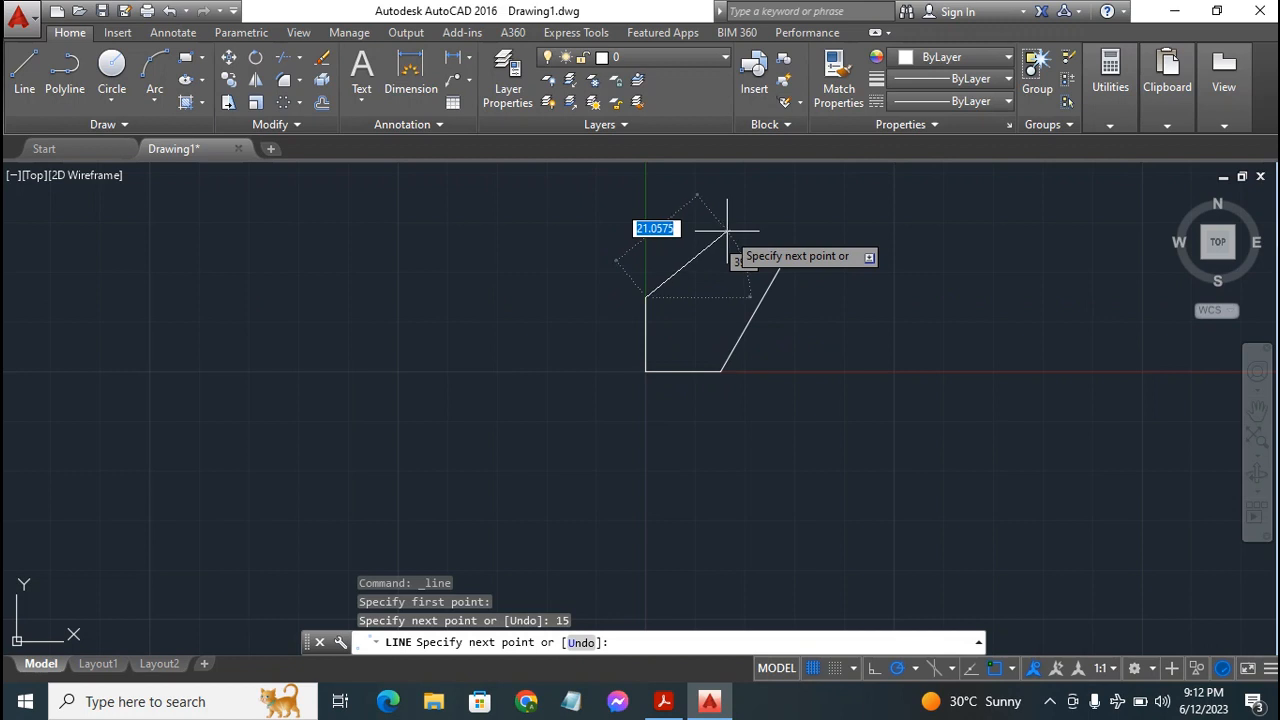
Step: Continue from the vertical line's upper end with a segment 24 units long at 30°, and end the line
{"action": "type", "text": "2"}
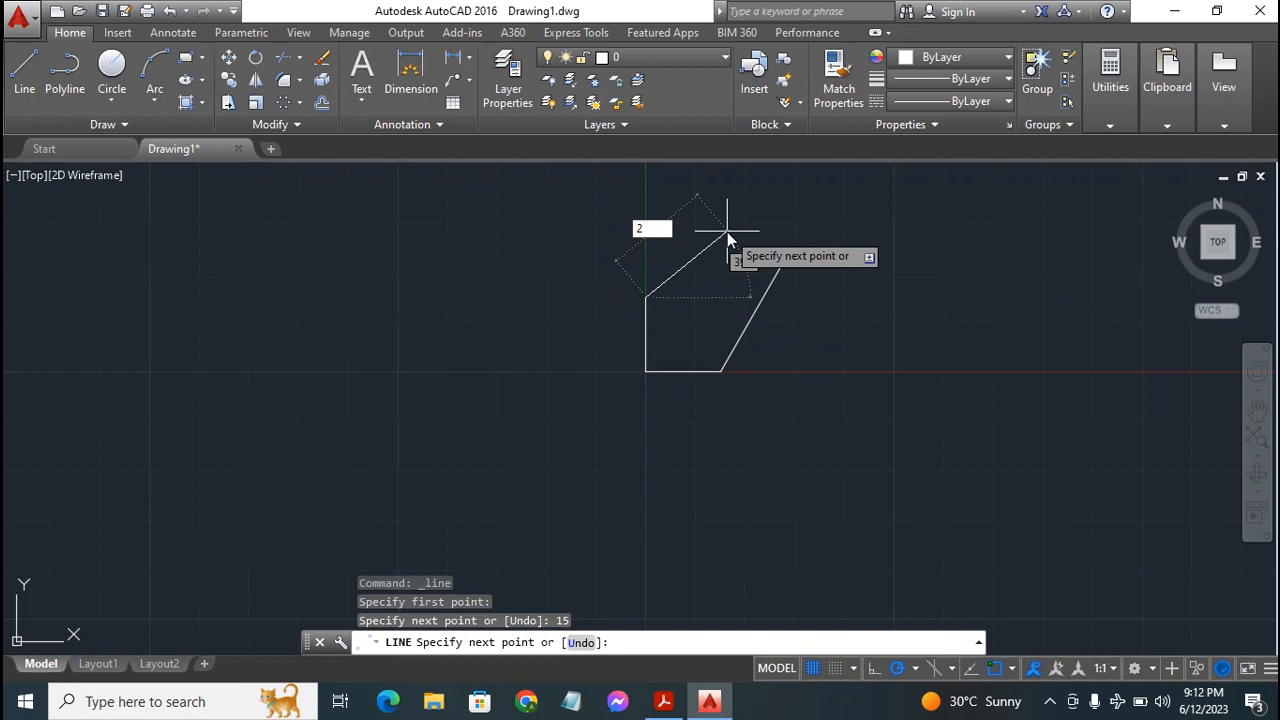
{"action": "type", "text": "4"}
{"action": "key", "text": "Tab"}
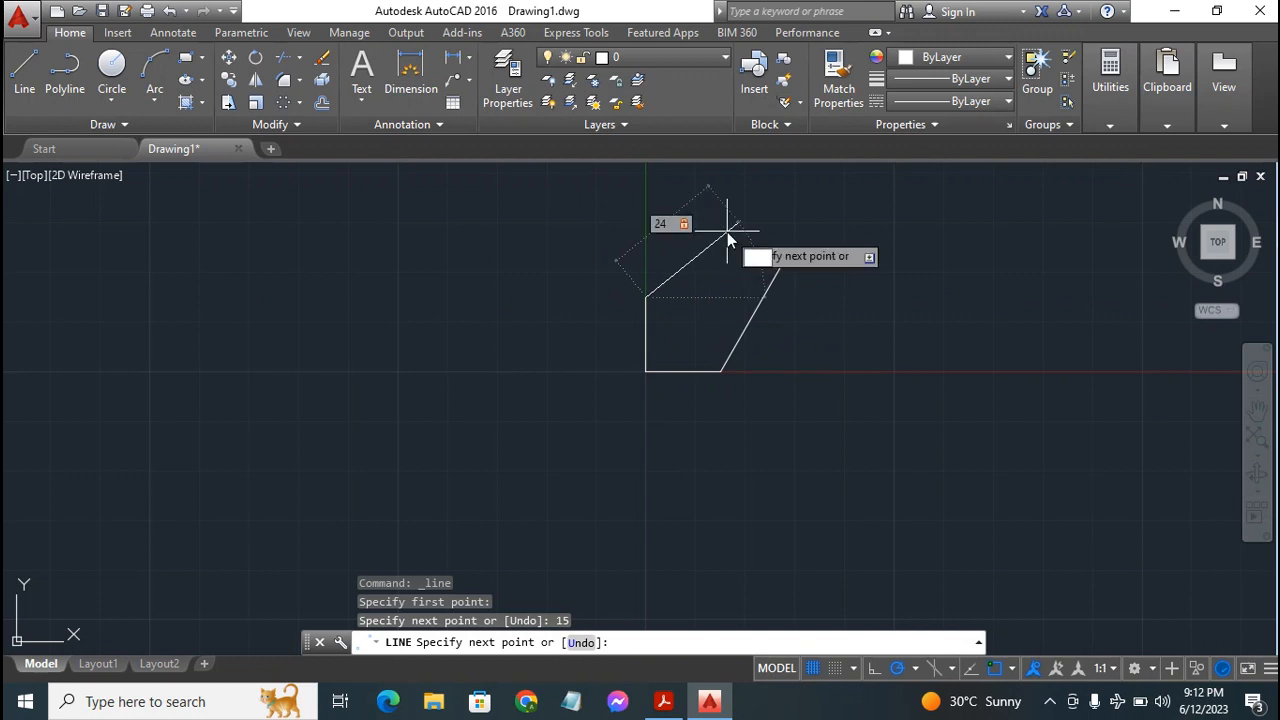
{"action": "type", "text": "30"}
{"action": "key", "text": "Return"}
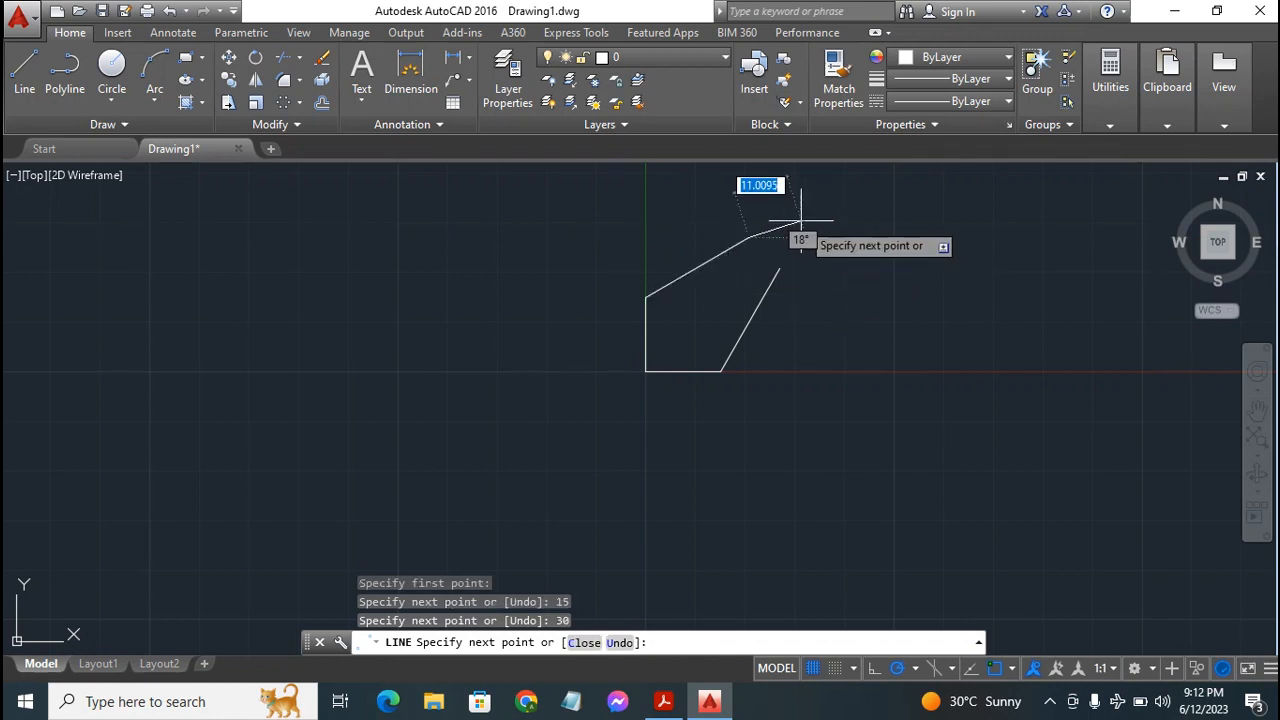
{"action": "key", "text": "Escape"}
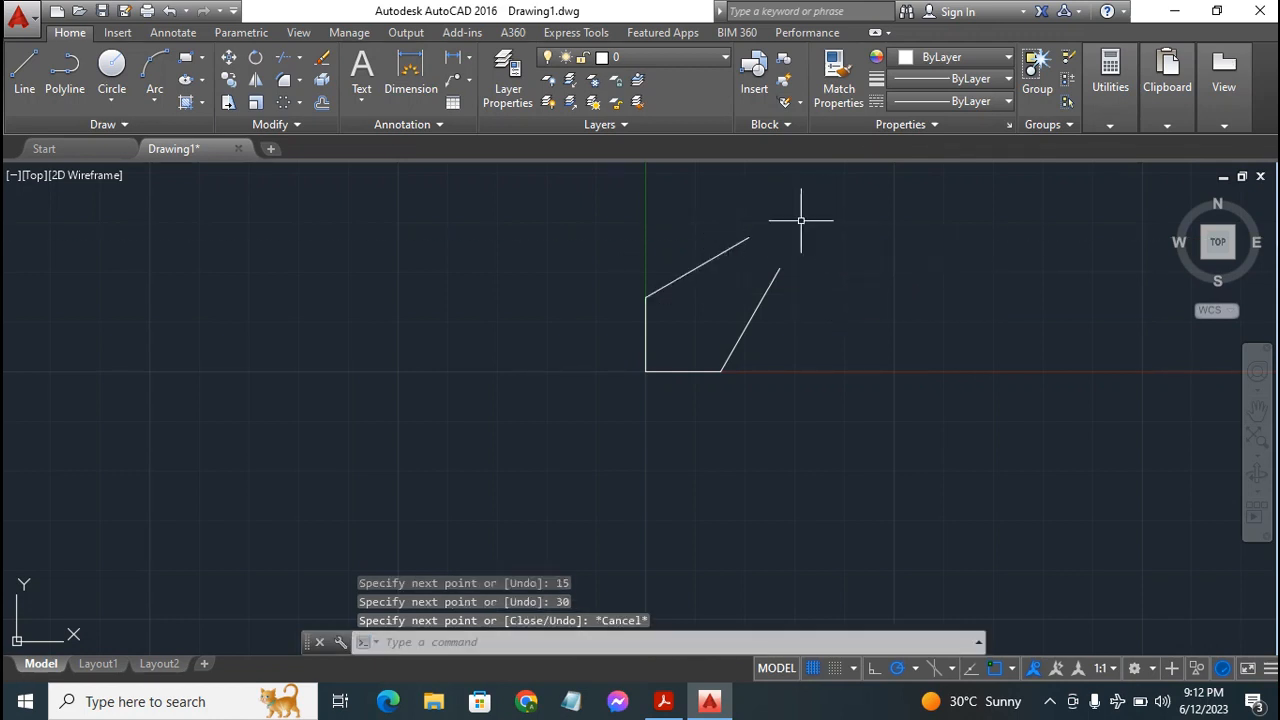
Step: Switch to the exercises PDF in Adobe Acrobat Reader to examine how the Exercise 14 figure repeats, and return to AutoCAD
{"action": "left_click", "coordinate": [1258, 411]}
{"action": "left_click_drag", "start_coordinate": [737, 331], "coordinate": [632, 427]}
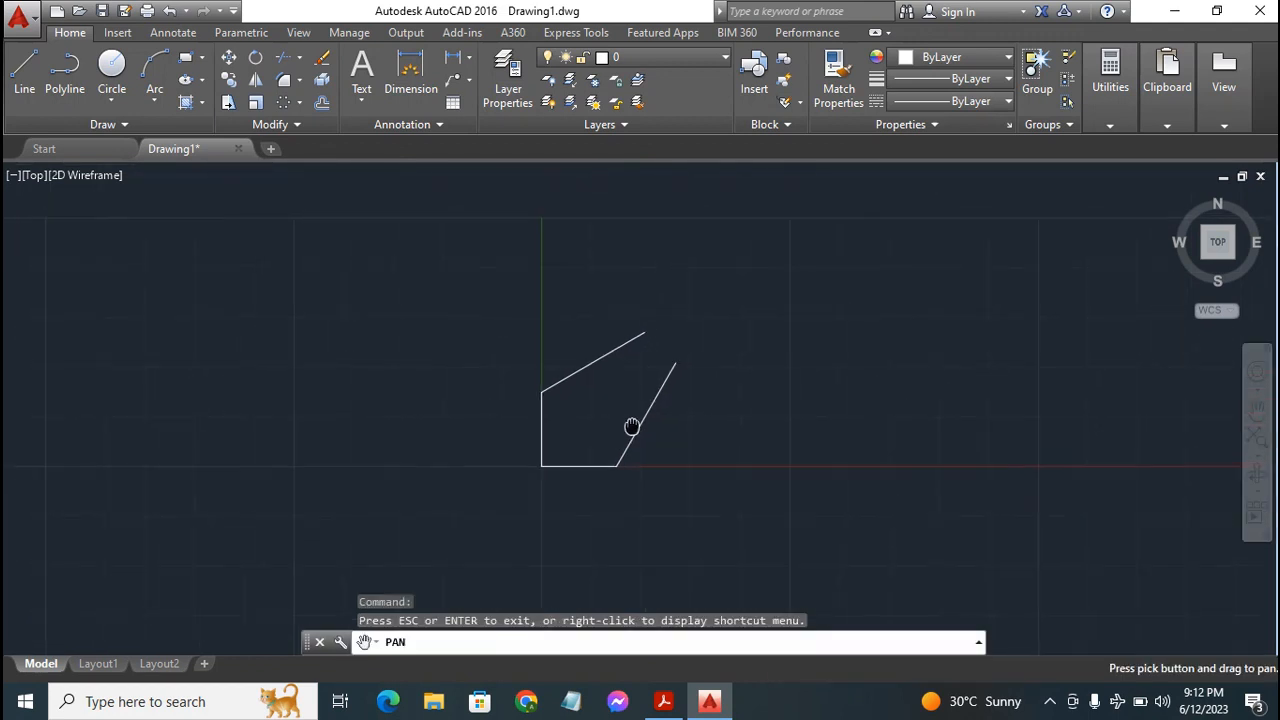
{"action": "key", "text": "Escape"}
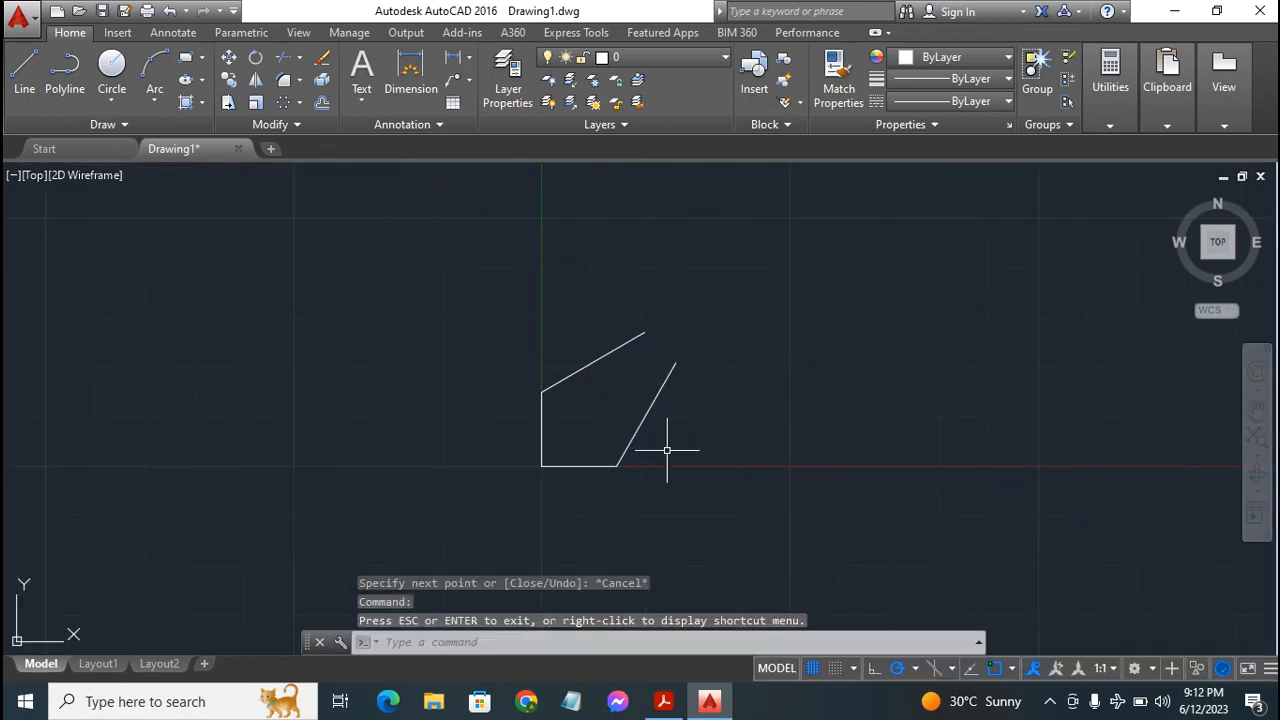
{"action": "left_click", "coordinate": [663, 701]}
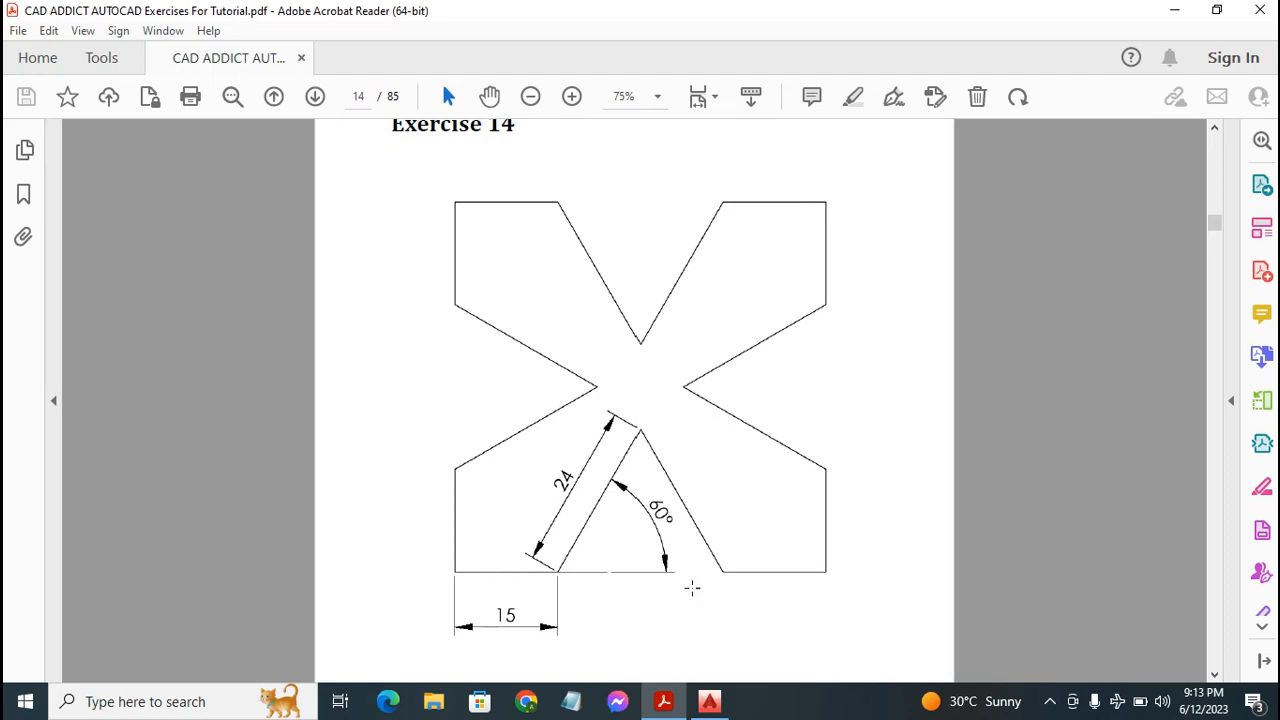
{"action": "left_click", "coordinate": [709, 701]}
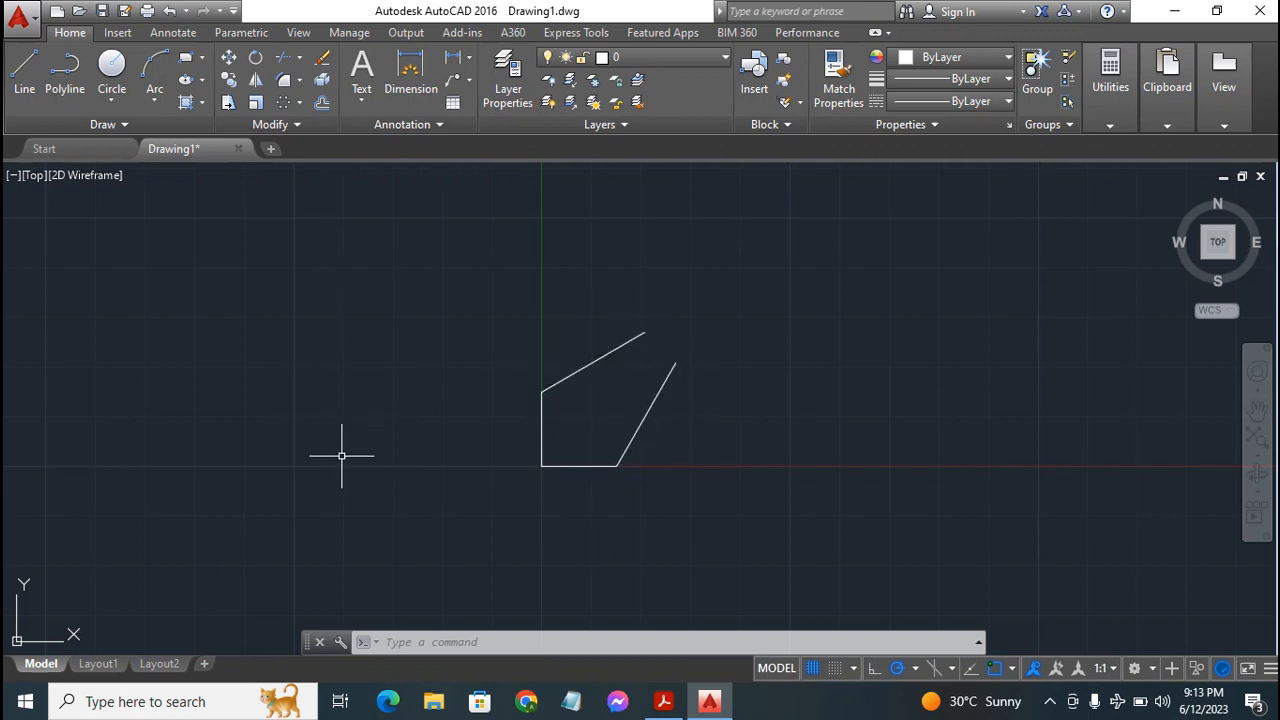
Step: Mirror all four lines about a vertical axis through the upper end of the 60° line, keeping the source objects
{"action": "left_click", "coordinate": [255, 82]}
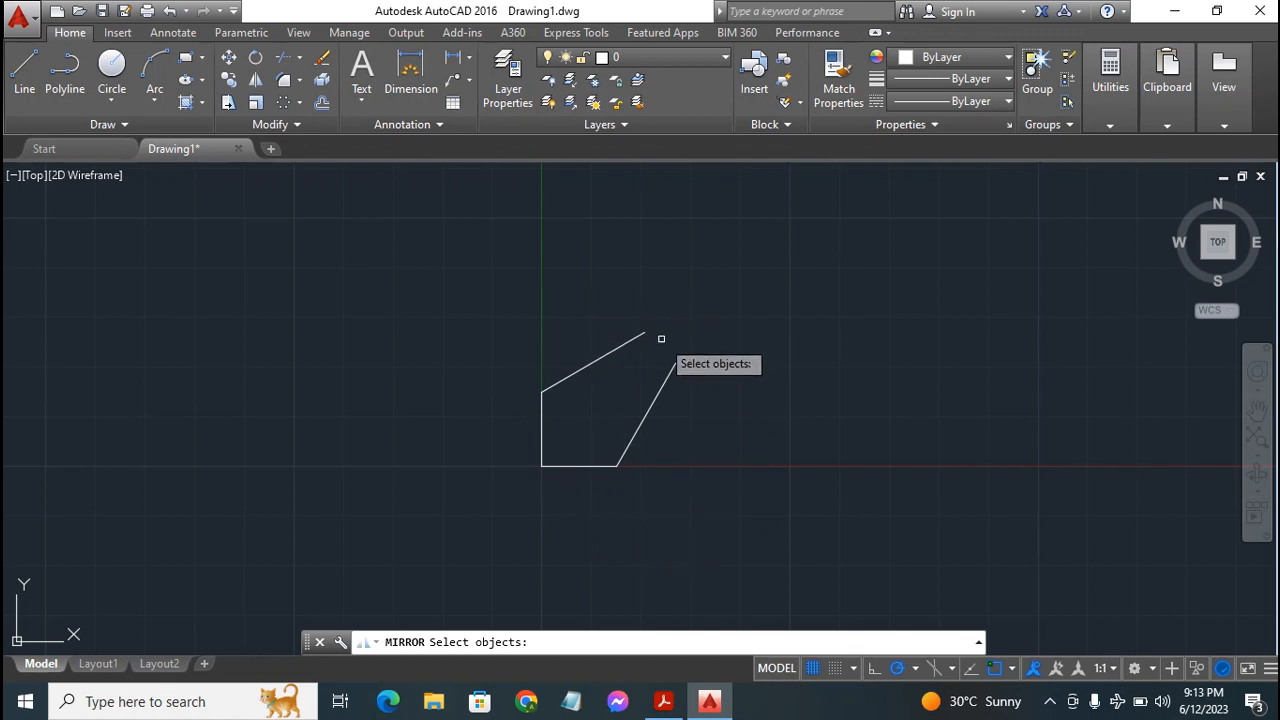
{"action": "left_click", "coordinate": [498, 286]}
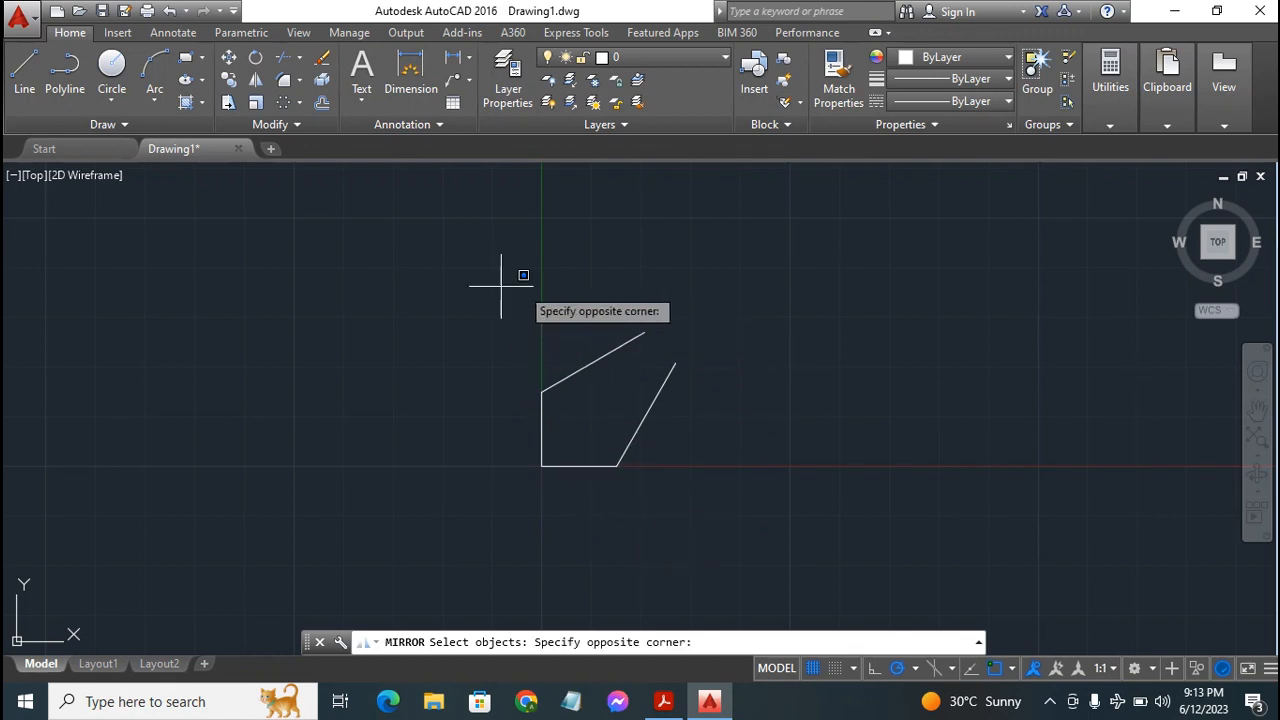
{"action": "left_click", "coordinate": [718, 497]}
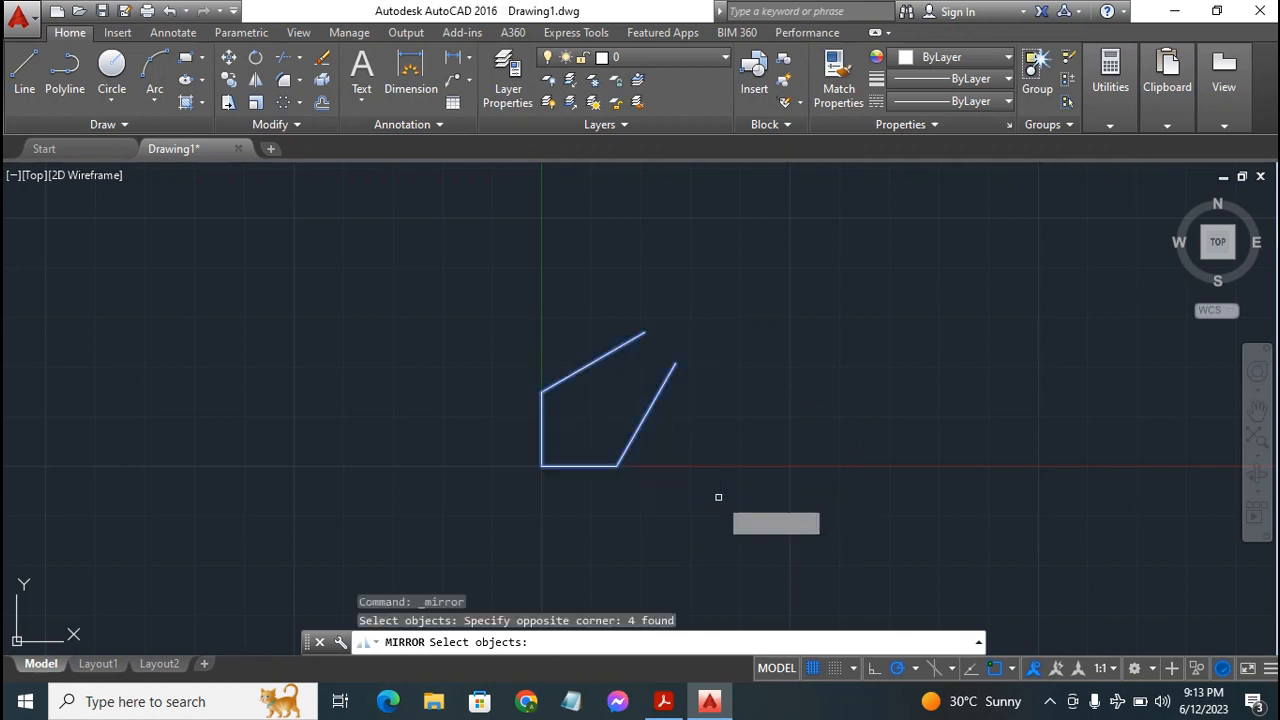
{"action": "key", "text": "Return"}
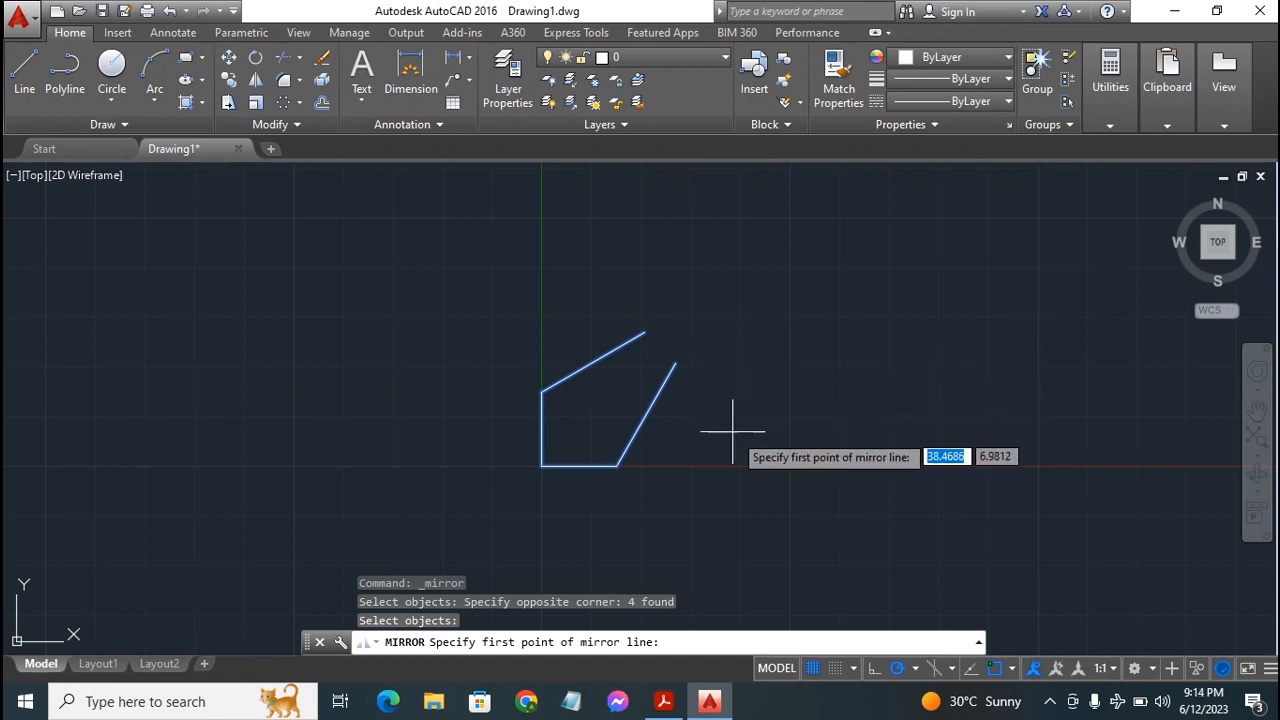
{"action": "left_click", "coordinate": [675, 364]}
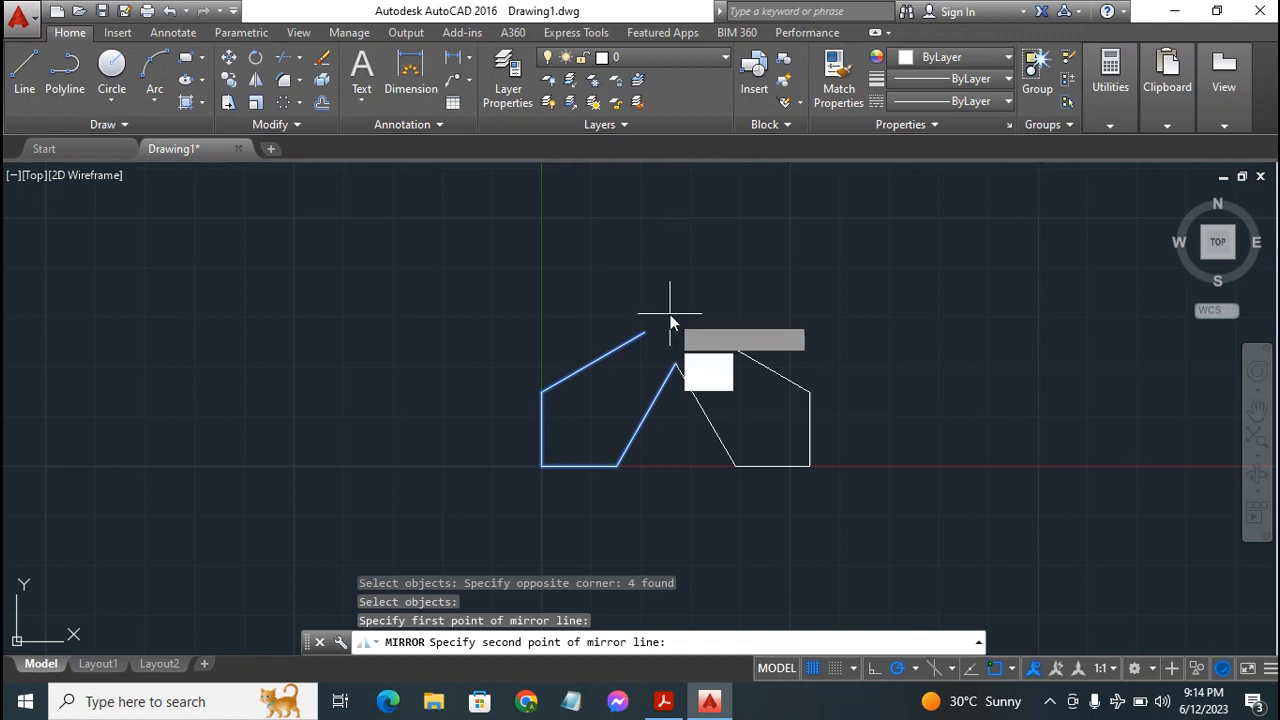
{"action": "key", "text": "Return"}
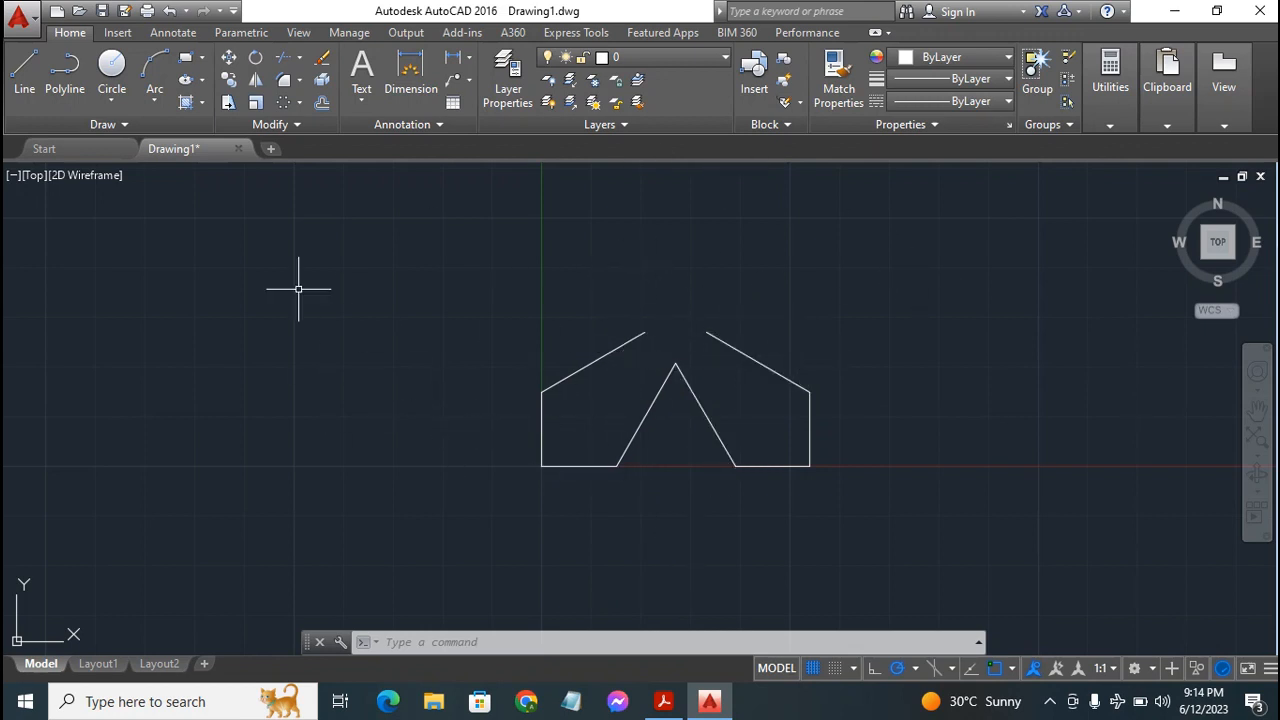
Step: Mirror the whole lower half upward about the horizontal axis through the free ends of the two upper slanted lines, keeping the source objects
{"action": "left_click", "coordinate": [257, 80]}
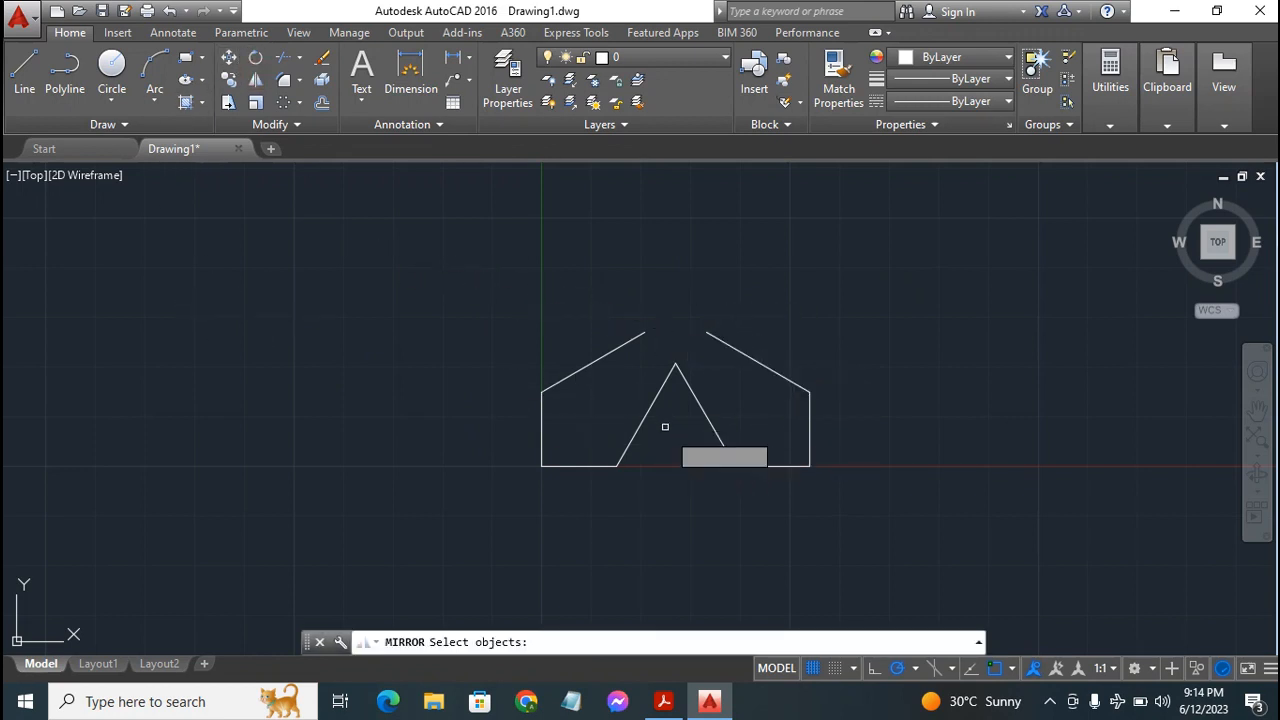
{"action": "left_click", "coordinate": [505, 279]}
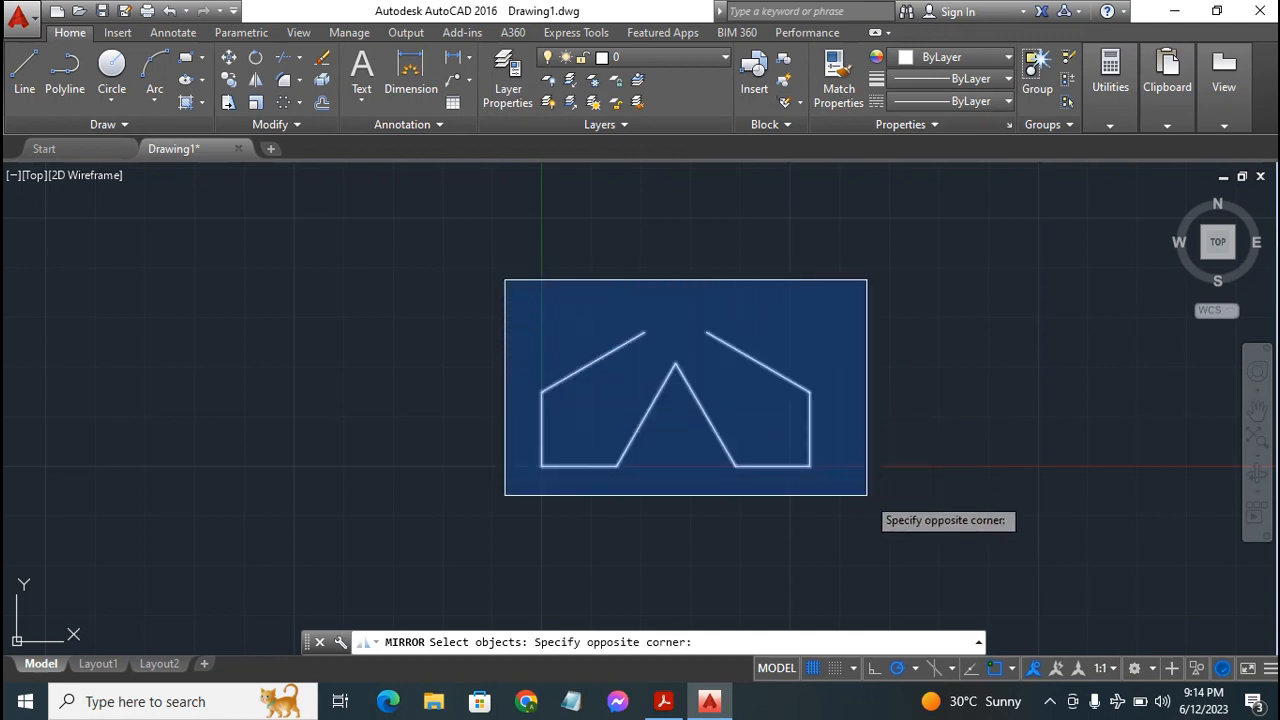
{"action": "left_click", "coordinate": [867, 494]}
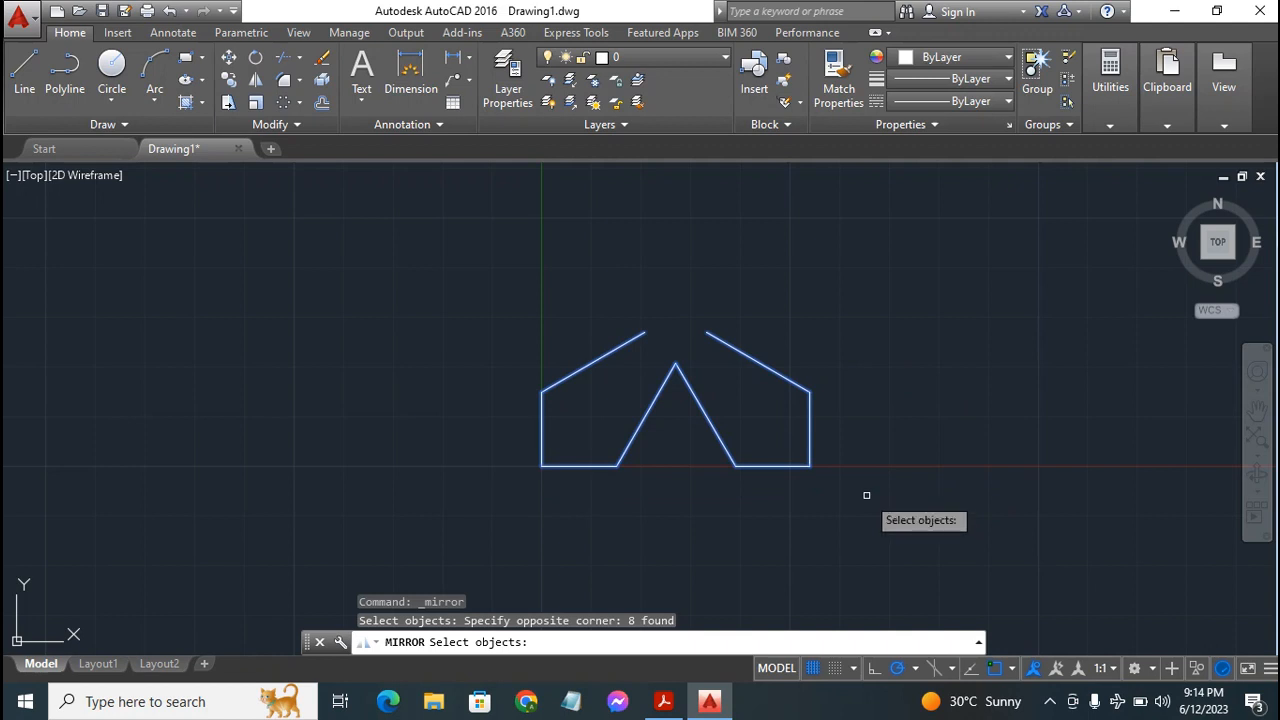
{"action": "key", "text": "Return"}
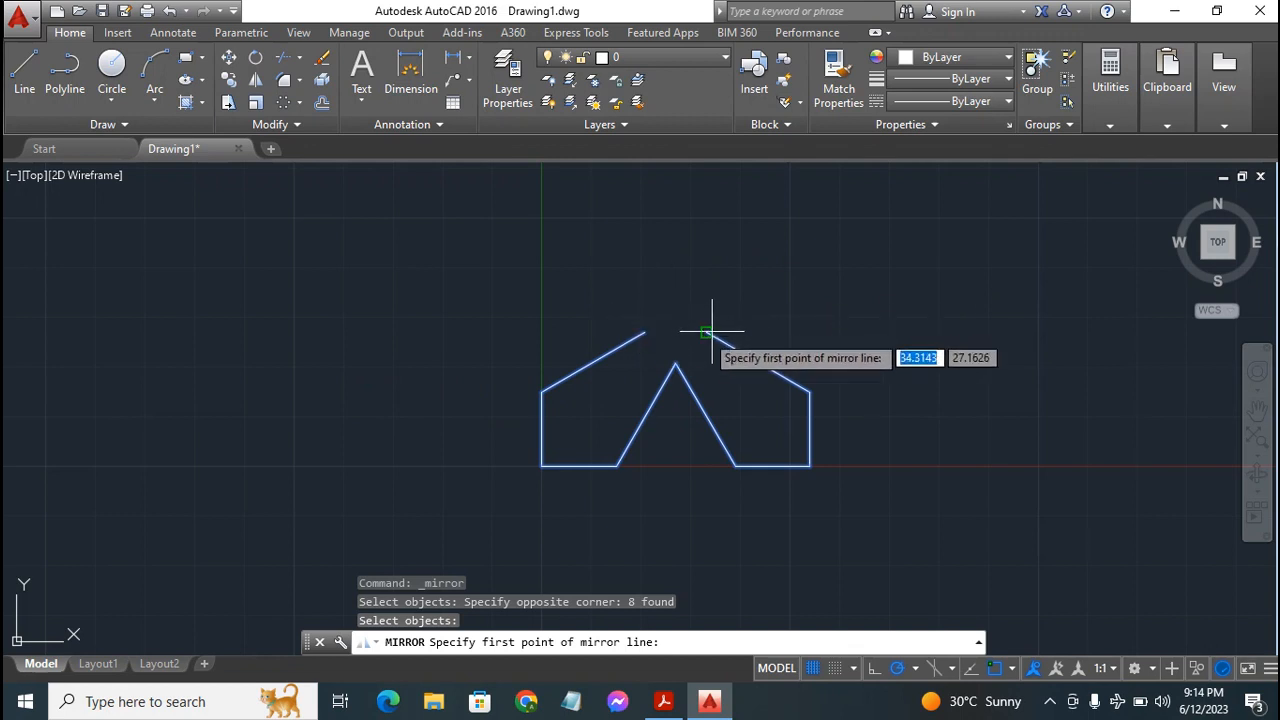
{"action": "left_click", "coordinate": [644, 332]}
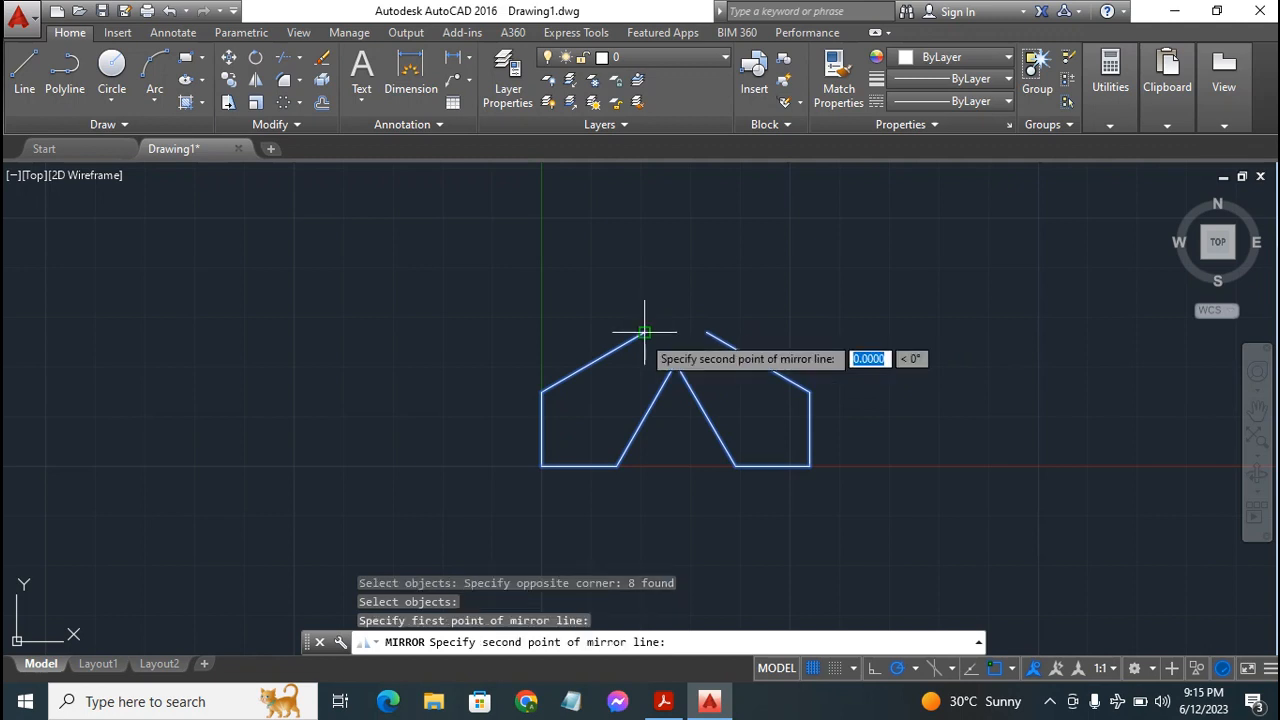
{"action": "left_click", "coordinate": [706, 332]}
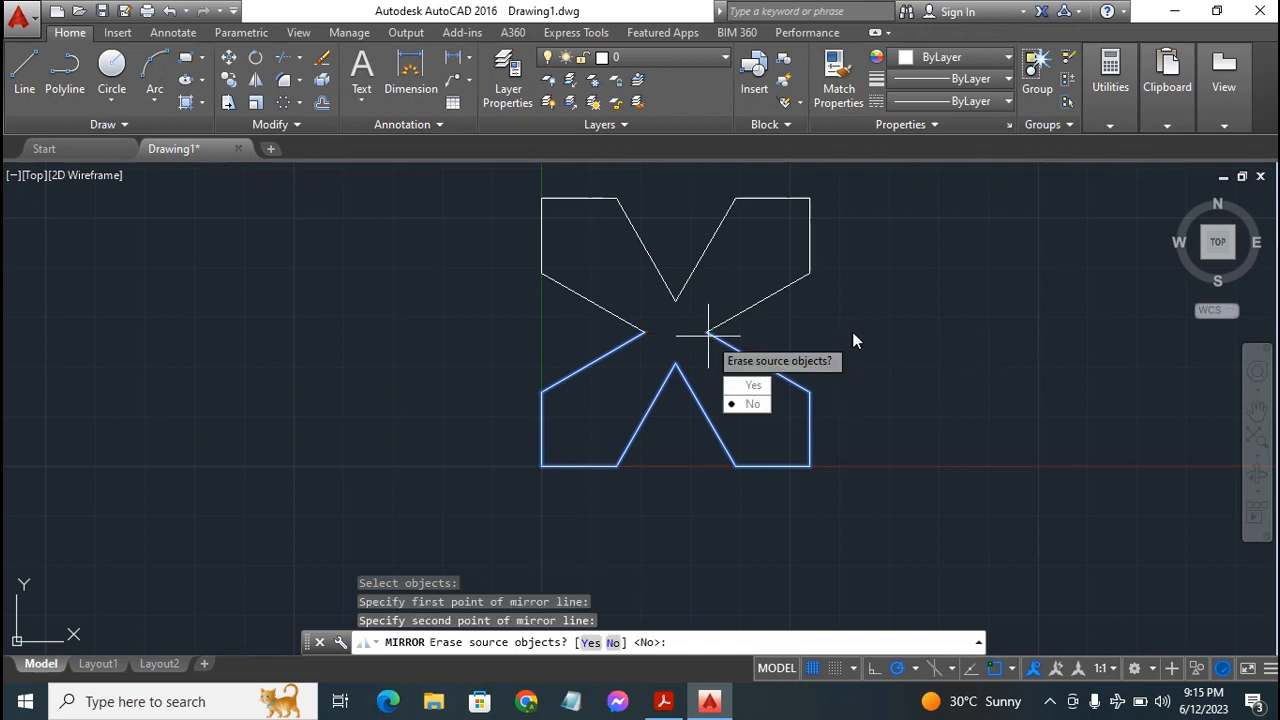
{"action": "key", "text": "Return"}
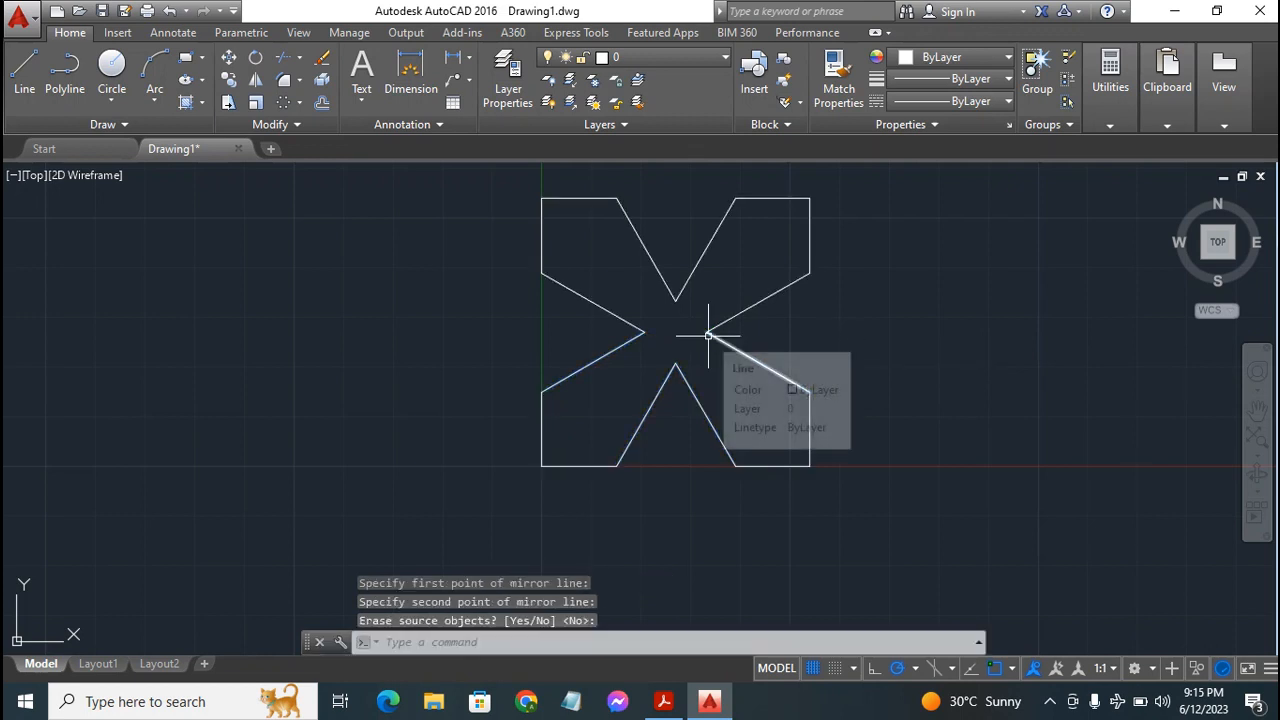
{"action": "left_click", "coordinate": [1257, 411]}
{"action": "mouse_move", "coordinate": [766, 320]}
{"action": "left_mouse_down"}
{"action": "mouse_move", "coordinate": [740, 366]}
{"action": "mouse_move", "coordinate": [709, 377]}
{"action": "left_mouse_up"}
{"action": "key", "text": "Escape"}
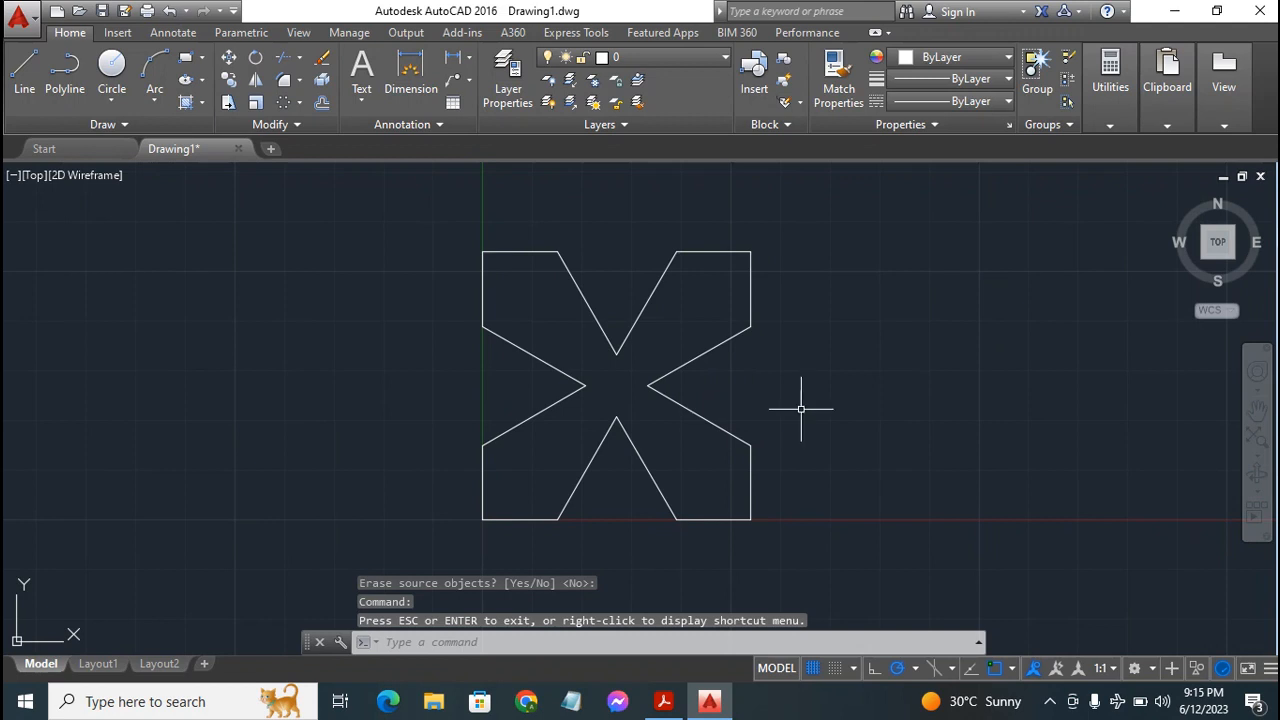
{"action": "scroll", "coordinate": [801, 408], "scroll_direction": "up", "scroll_amount": 2}
{"action": "scroll", "coordinate": [801, 408], "scroll_direction": "down", "scroll_amount": 2}
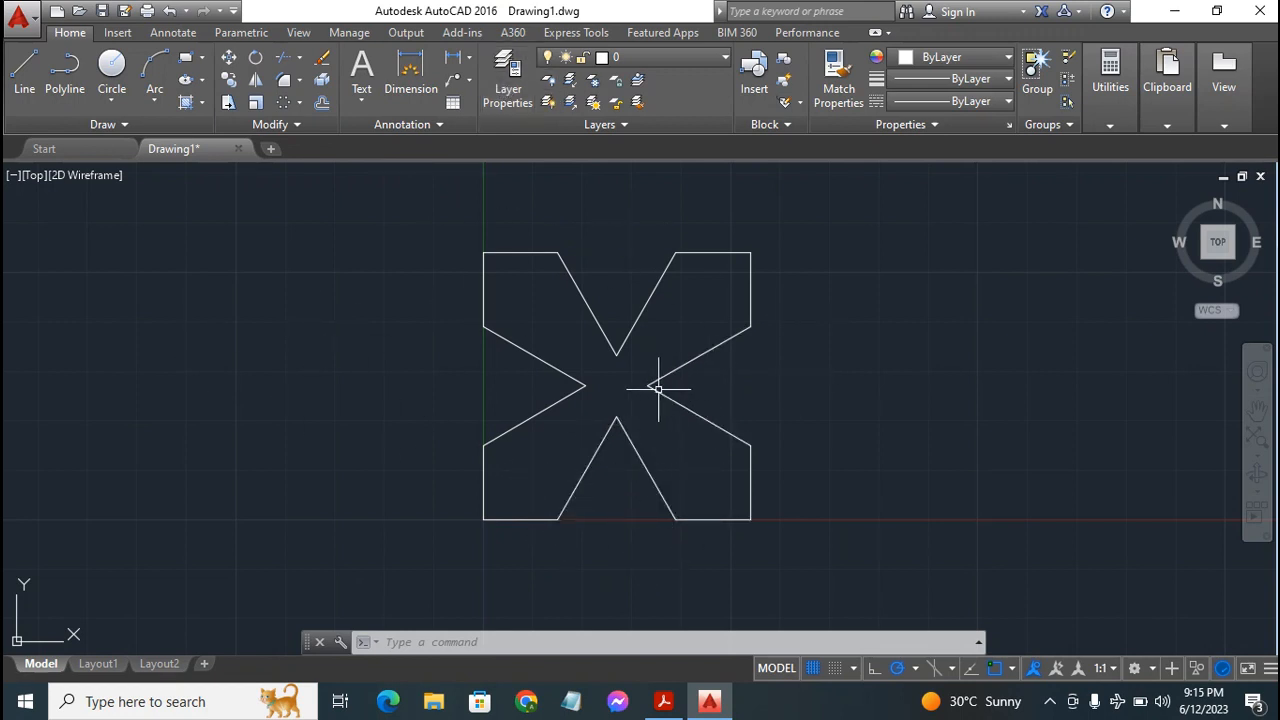
{"action": "scroll", "coordinate": [805, 428], "scroll_direction": "up", "scroll_amount": 2}
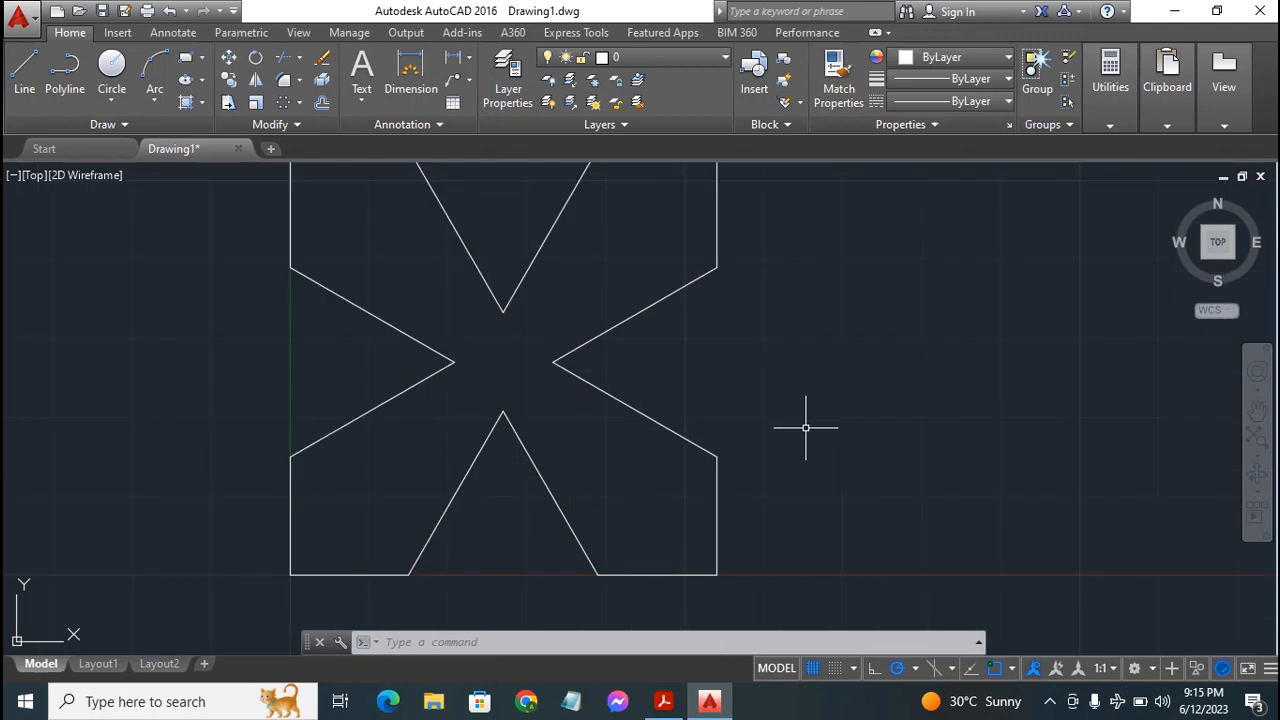
{"action": "scroll", "coordinate": [931, 408], "scroll_direction": "down", "scroll_amount": 2}
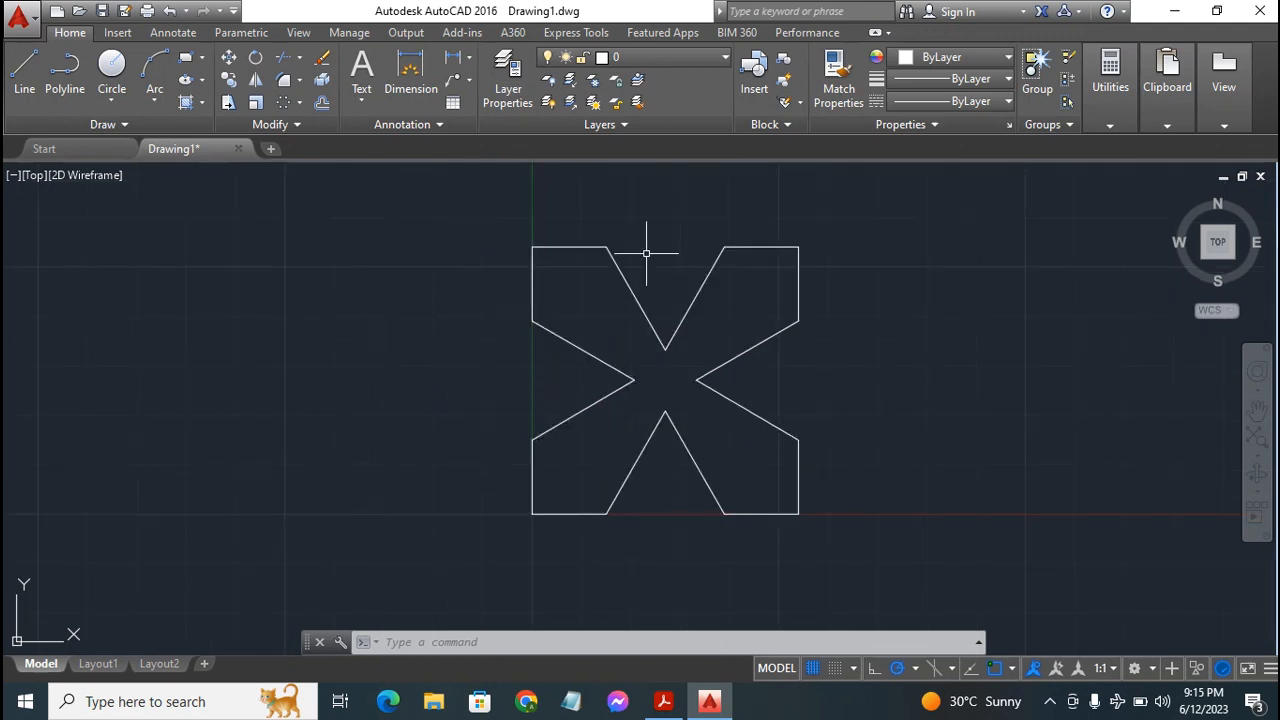
Step: Create a new layer named "dimen 1" and set its colour to blue
{"action": "left_click", "coordinate": [508, 84]}
{"action": "right_click", "coordinate": [285, 184]}
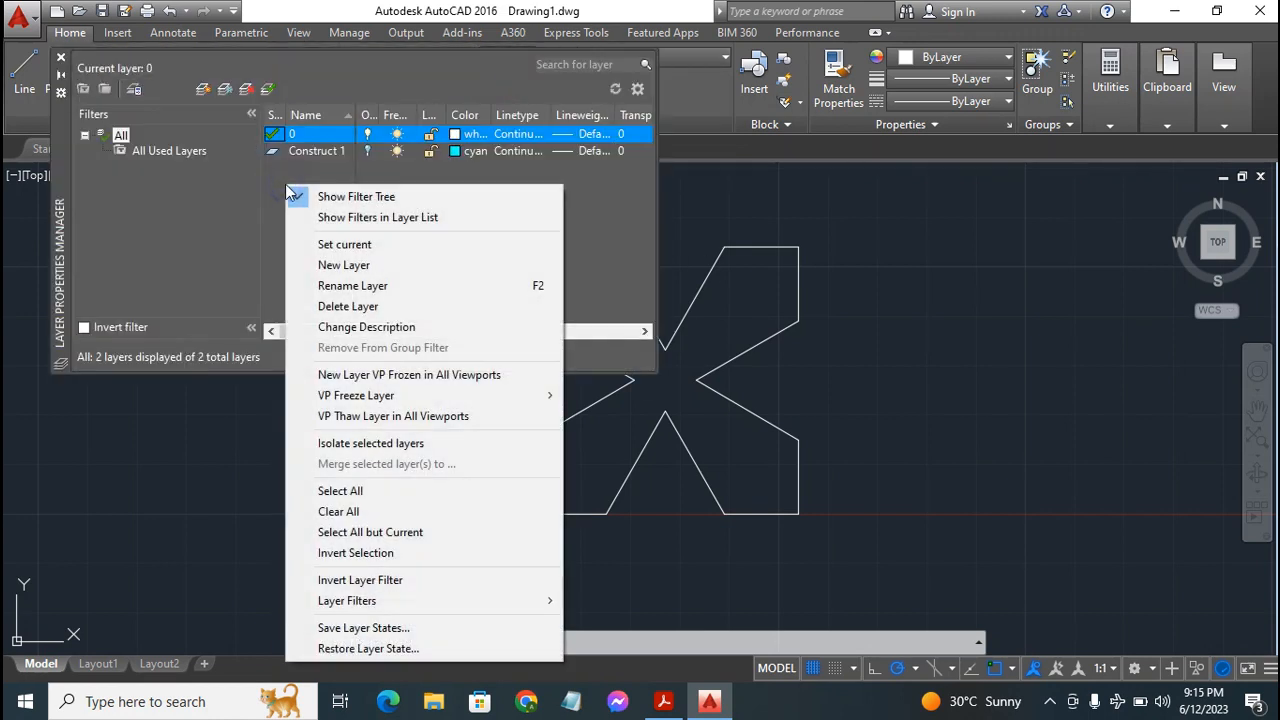
{"action": "left_click", "coordinate": [344, 265]}
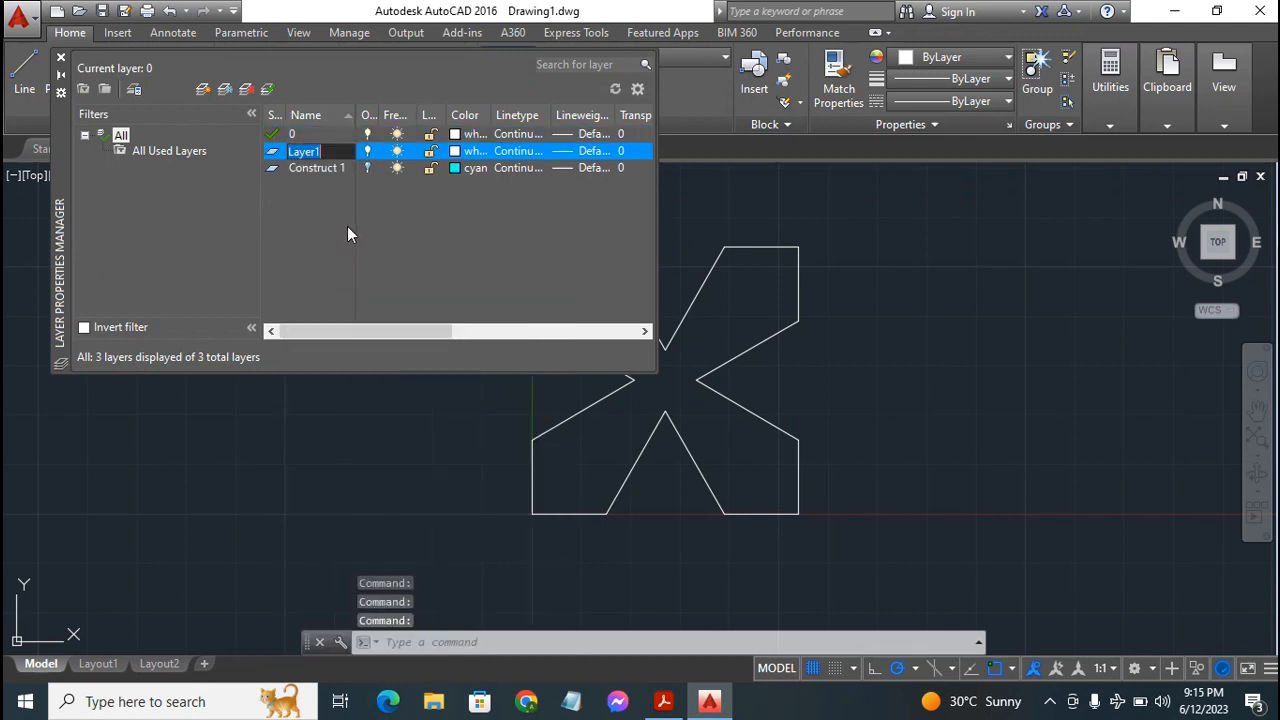
{"action": "type", "text": "dimen 1"}
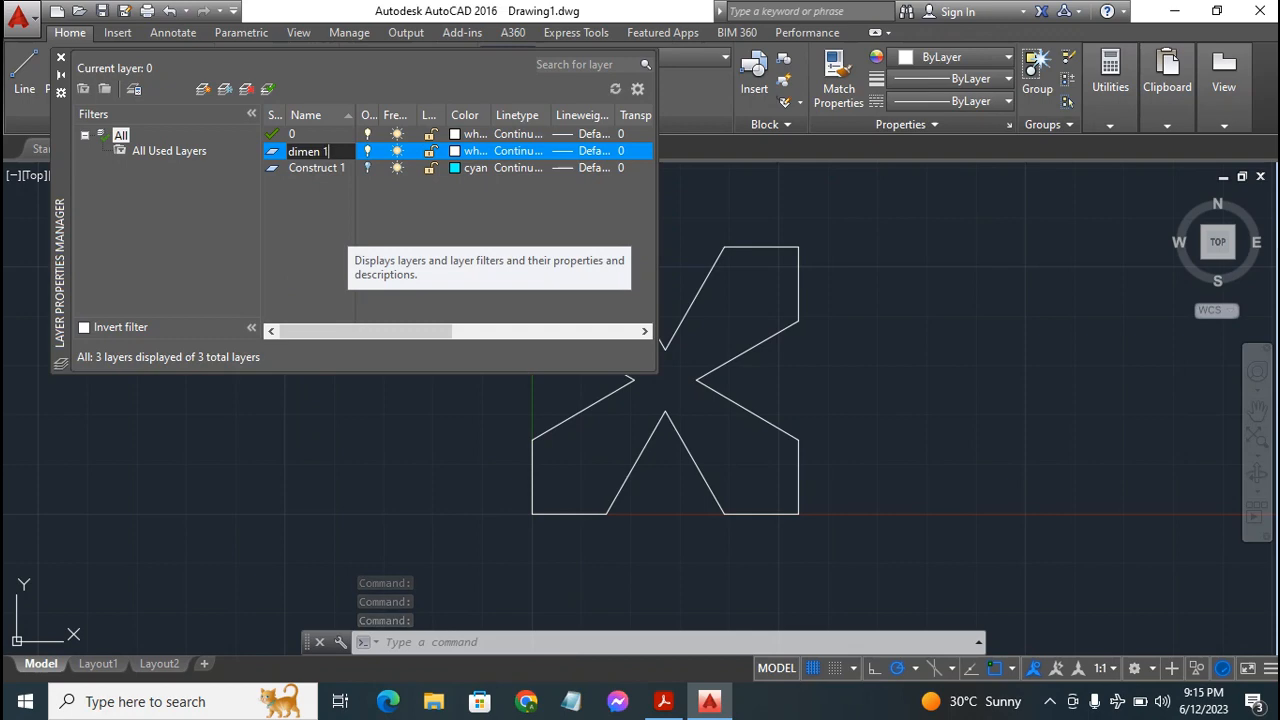
{"action": "key", "text": "Return"}
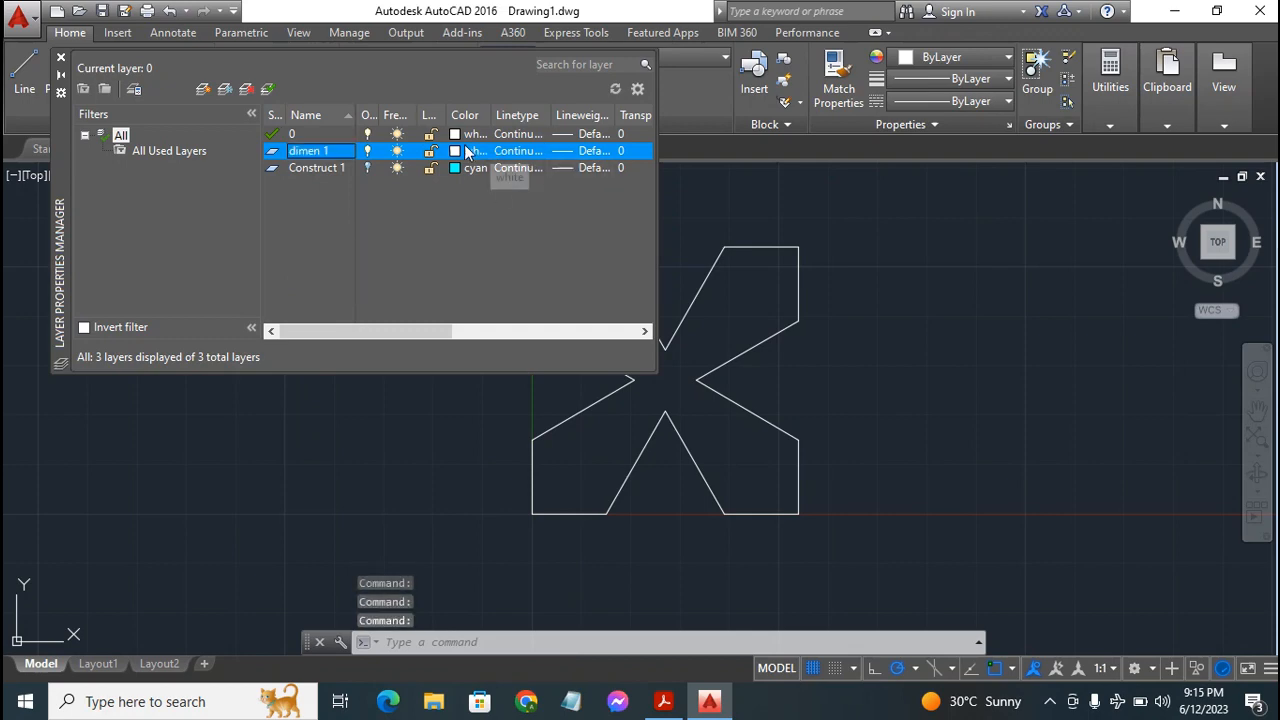
{"action": "left_click", "coordinate": [453, 151]}
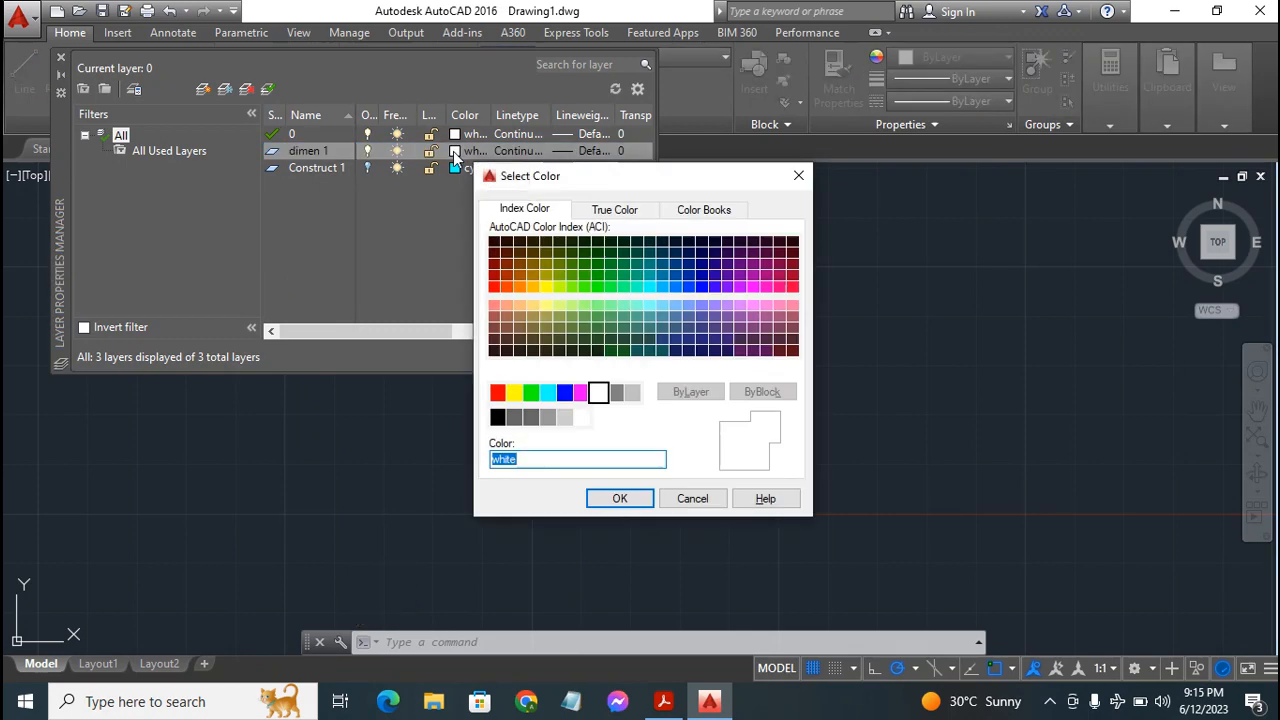
{"action": "left_click", "coordinate": [565, 392]}
{"action": "left_click", "coordinate": [619, 499]}
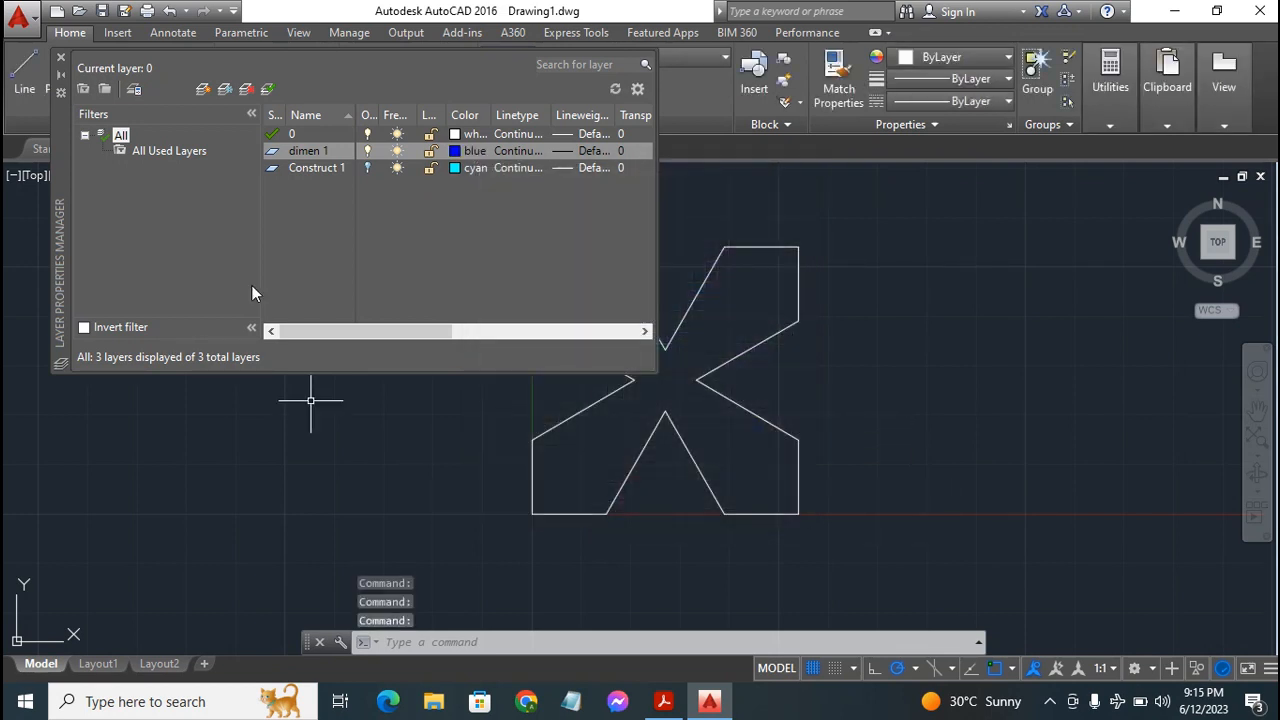
{"action": "left_click", "coordinate": [60, 59]}
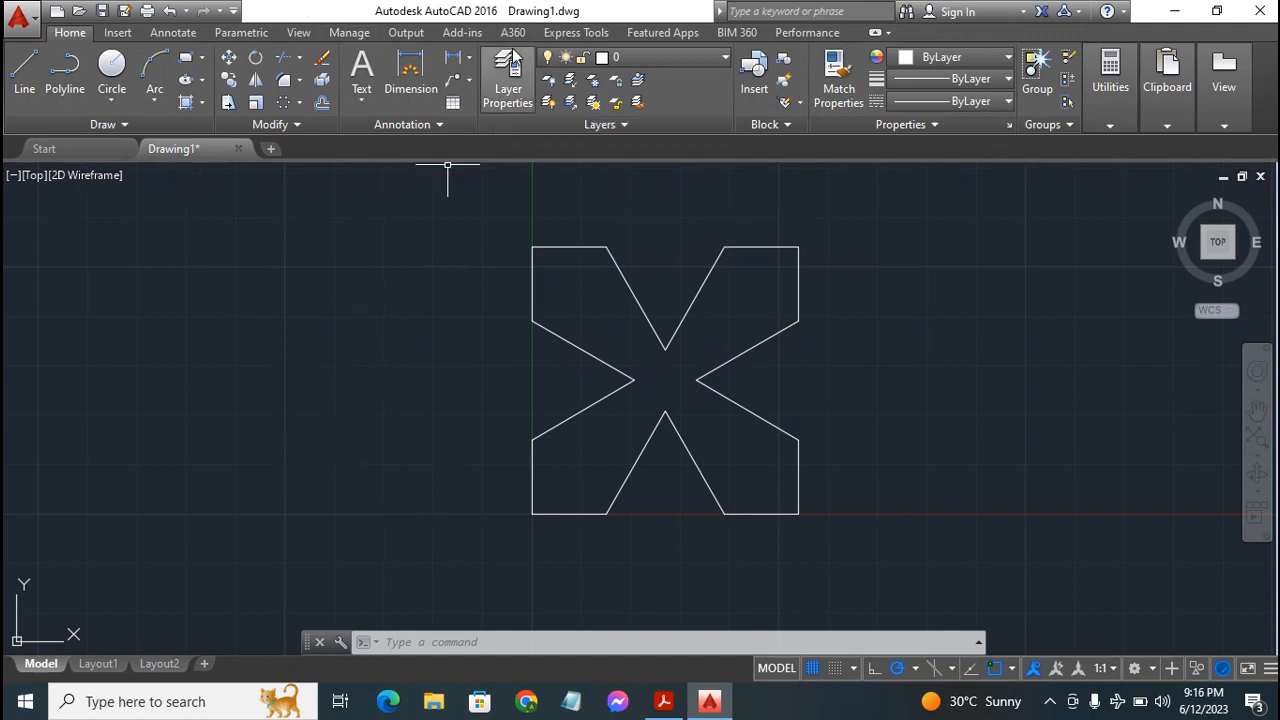
{"action": "left_click", "coordinate": [410, 70]}
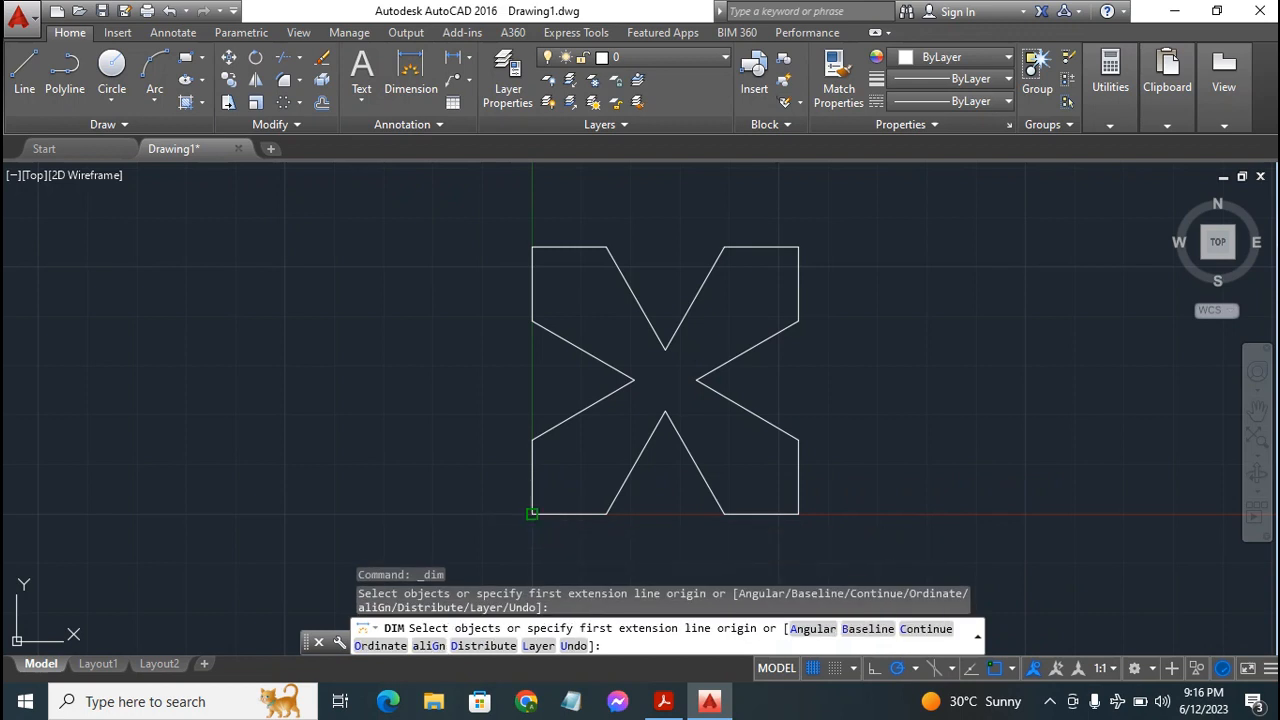
{"action": "left_click", "coordinate": [532, 514]}
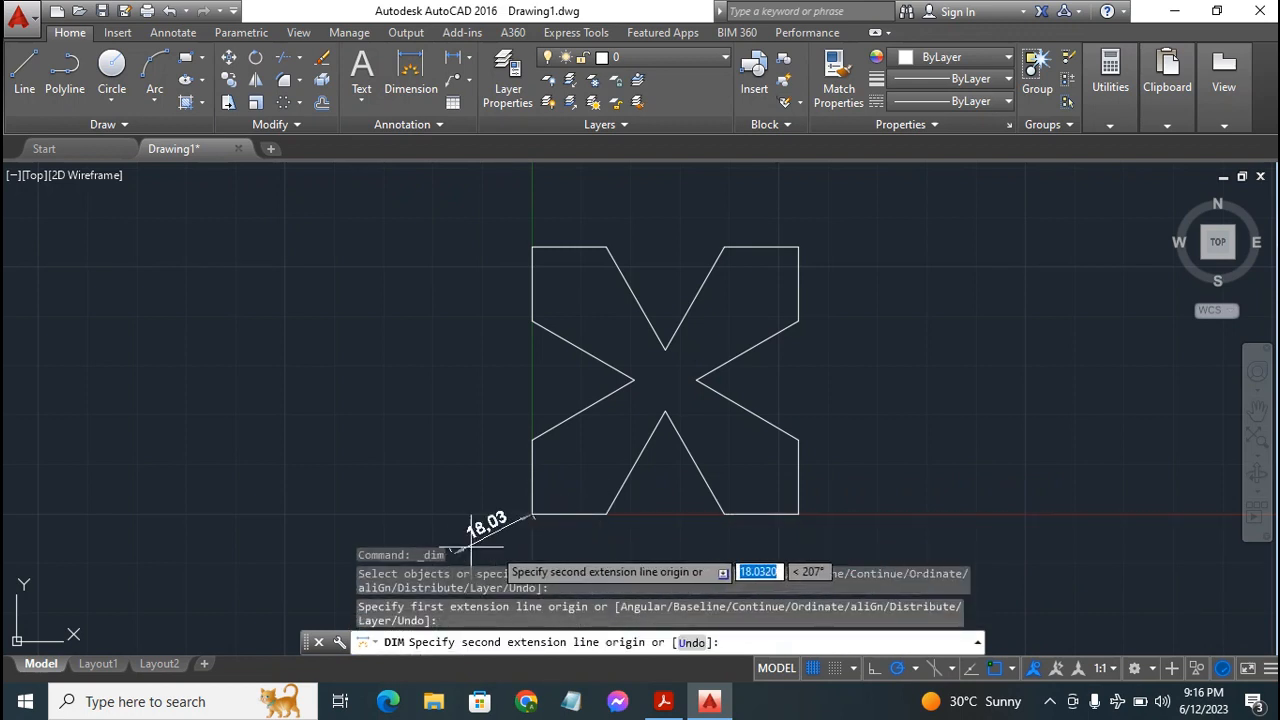
{"action": "key", "text": "Escape"}
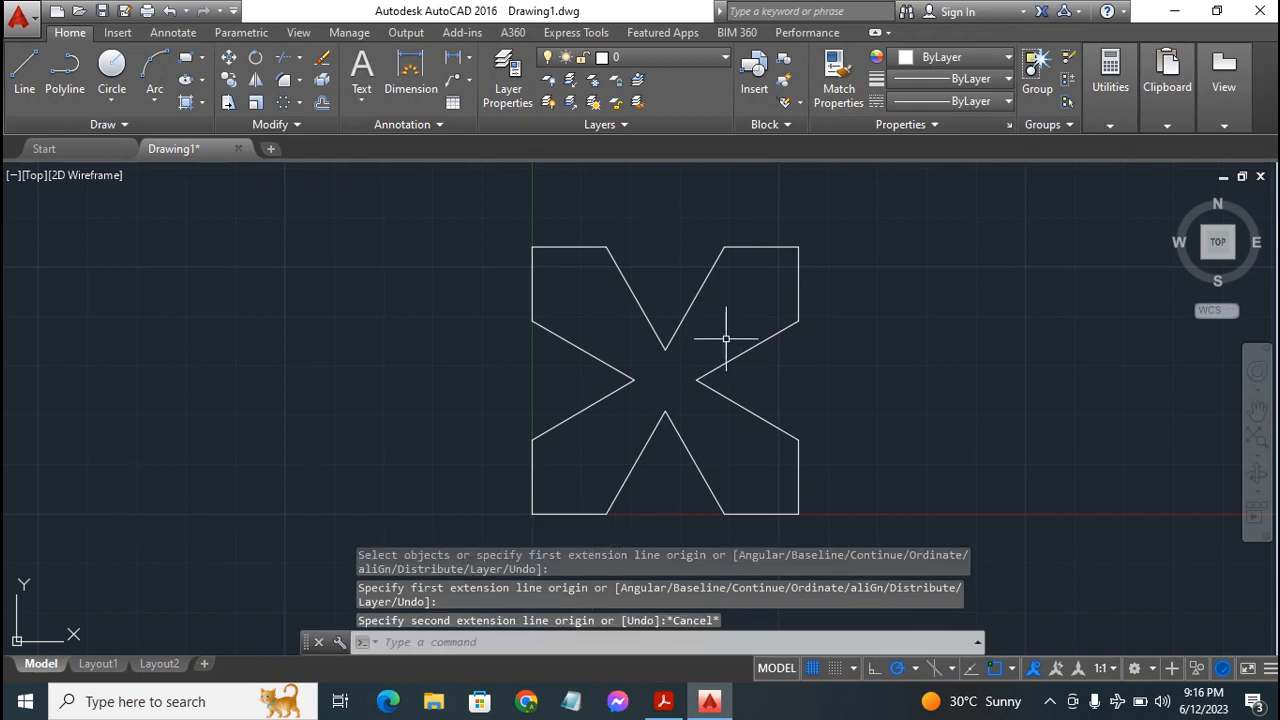
Step: Make the "dimen 1" layer current and dimension the lower-left horizontal edge, placing the dimension below the figure
{"action": "left_click", "coordinate": [703, 58]}
{"action": "left_click", "coordinate": [662, 124]}
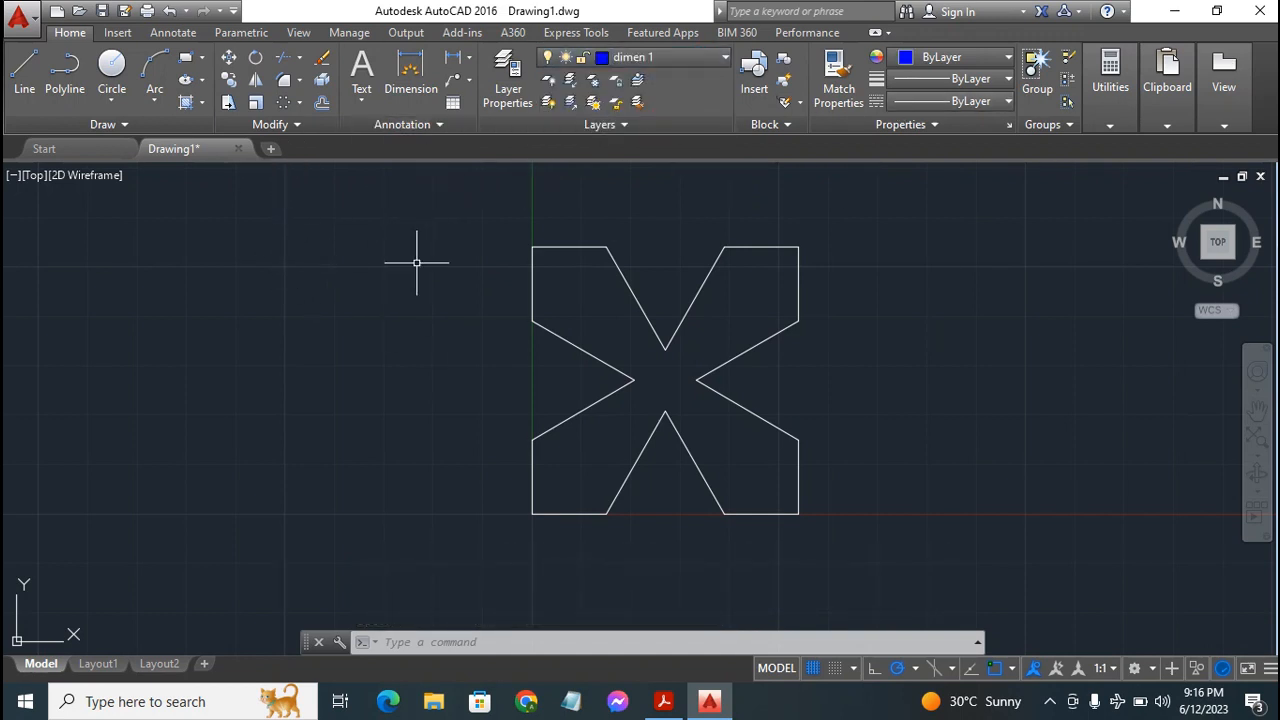
{"action": "left_click", "coordinate": [412, 68]}
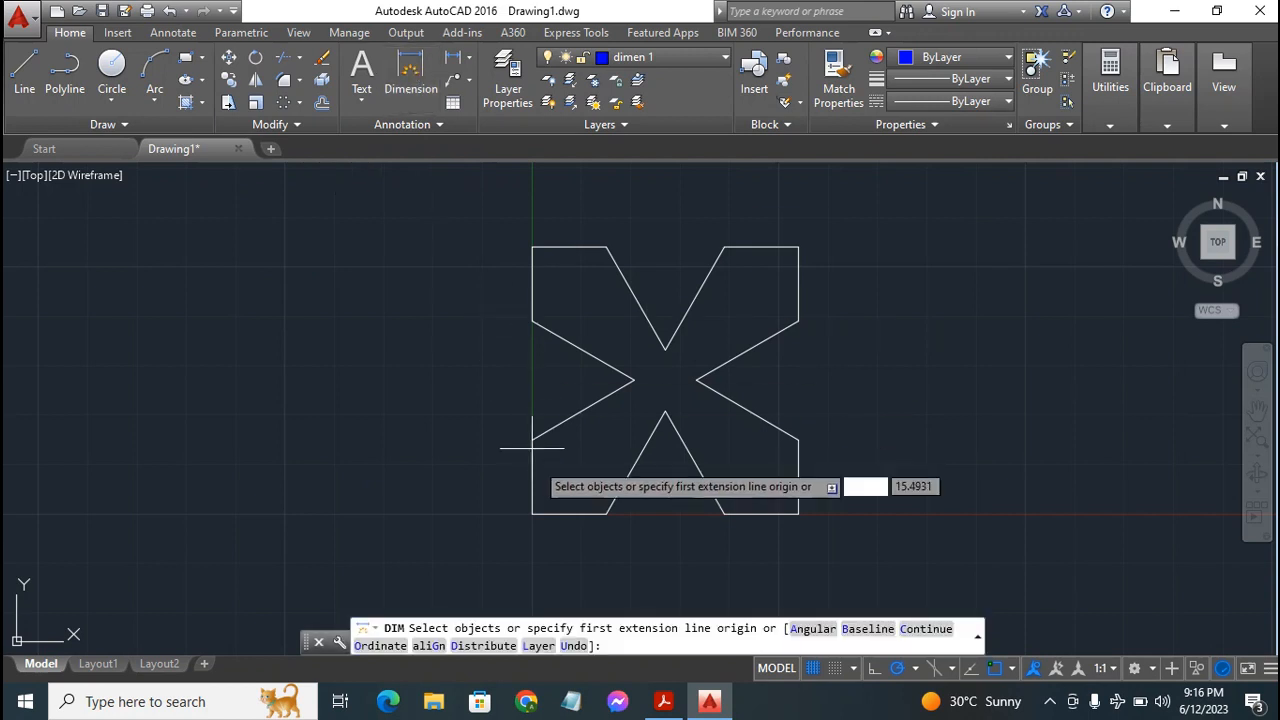
{"action": "left_click", "coordinate": [533, 515]}
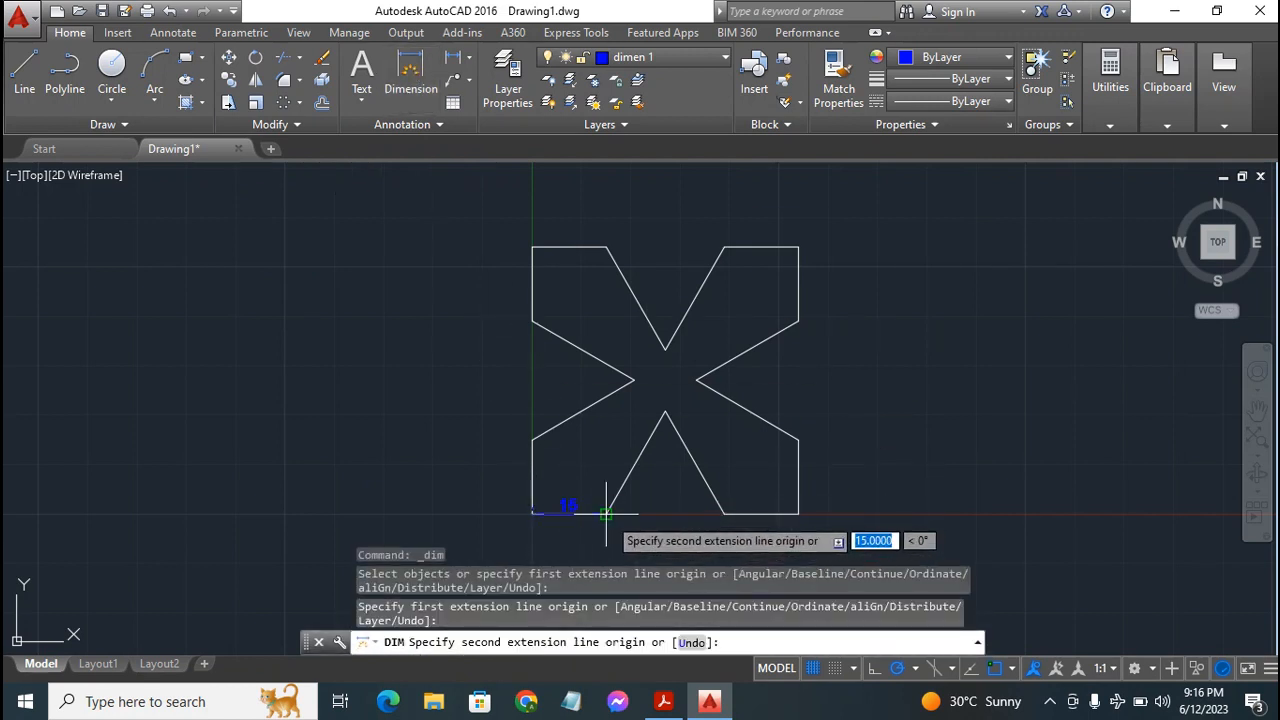
{"action": "left_click", "coordinate": [606, 514]}
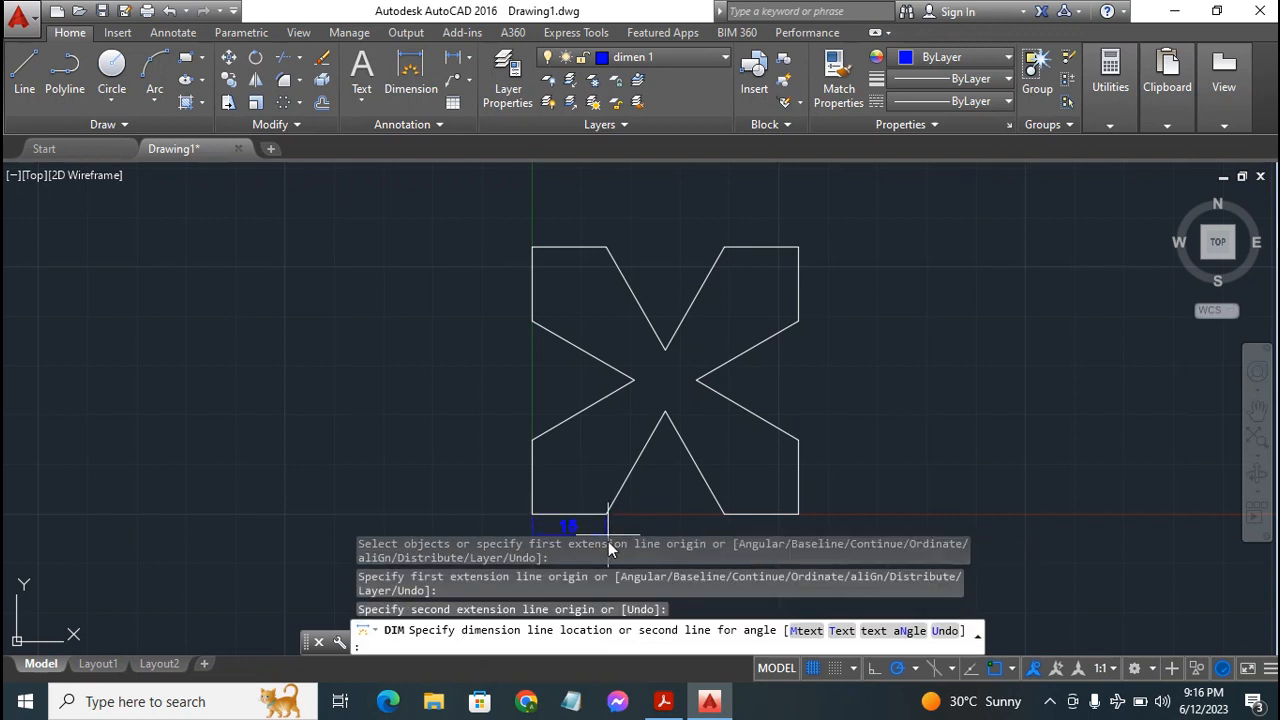
{"action": "left_click", "coordinate": [626, 532]}
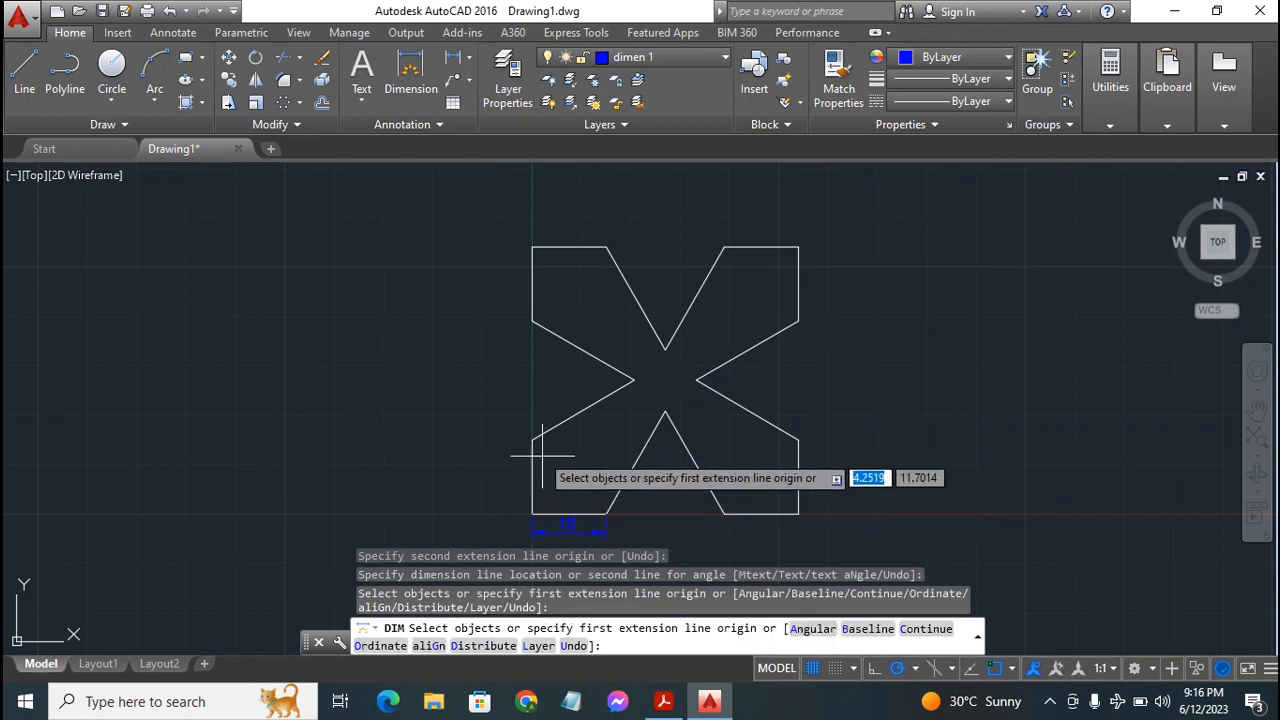
Step: Add an aligned length dimension to the left slanted line of the bottom notch, placed on its upper-left side
{"action": "left_click", "coordinate": [606, 514]}
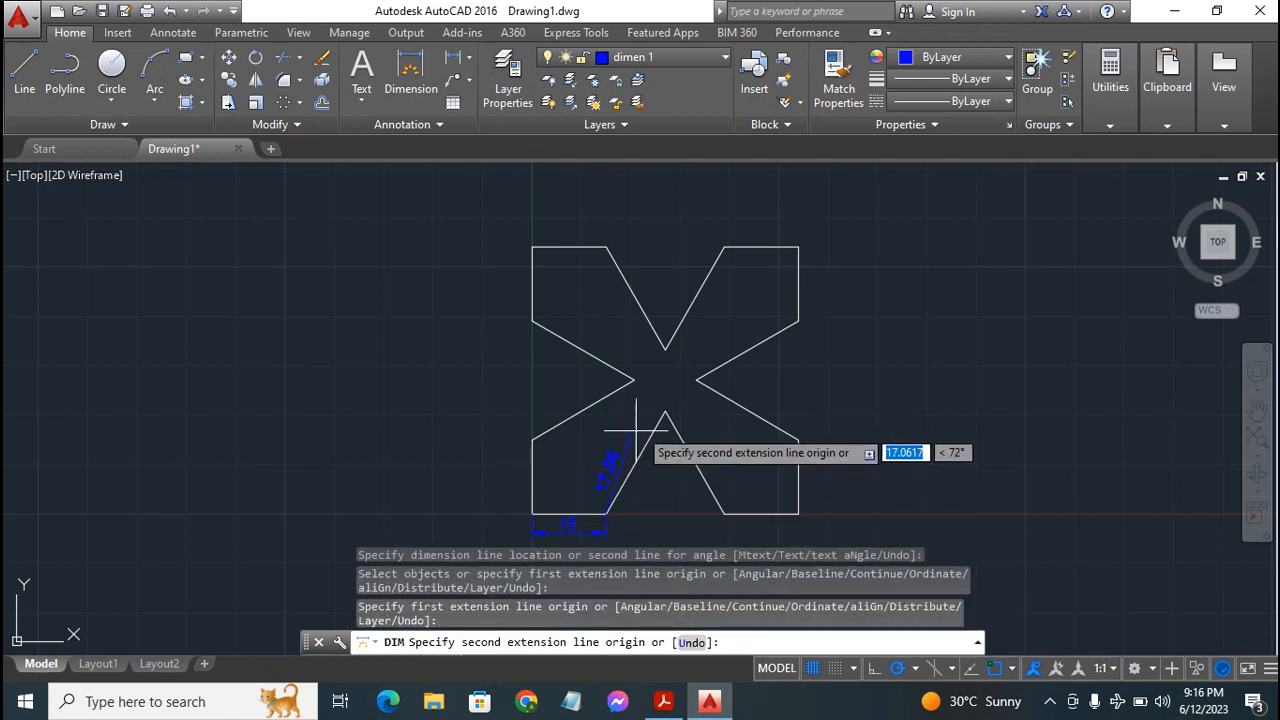
{"action": "left_click", "coordinate": [663, 409]}
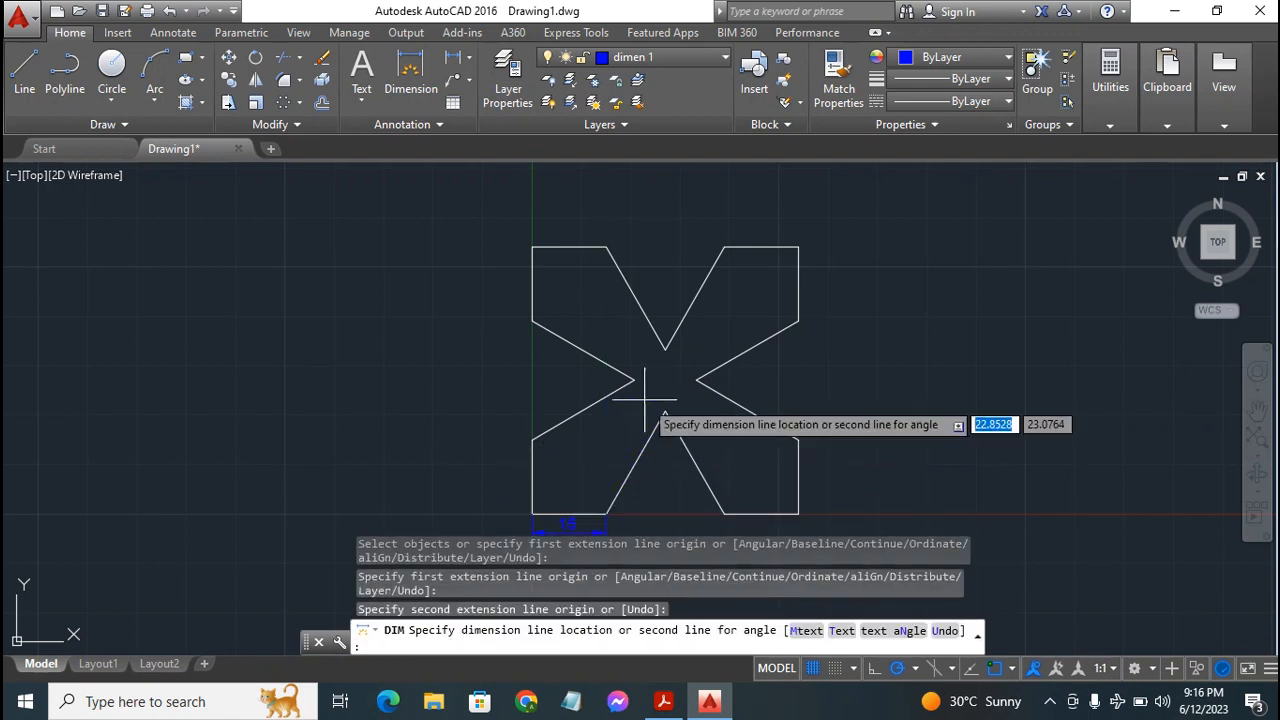
{"action": "left_click", "coordinate": [637, 403]}
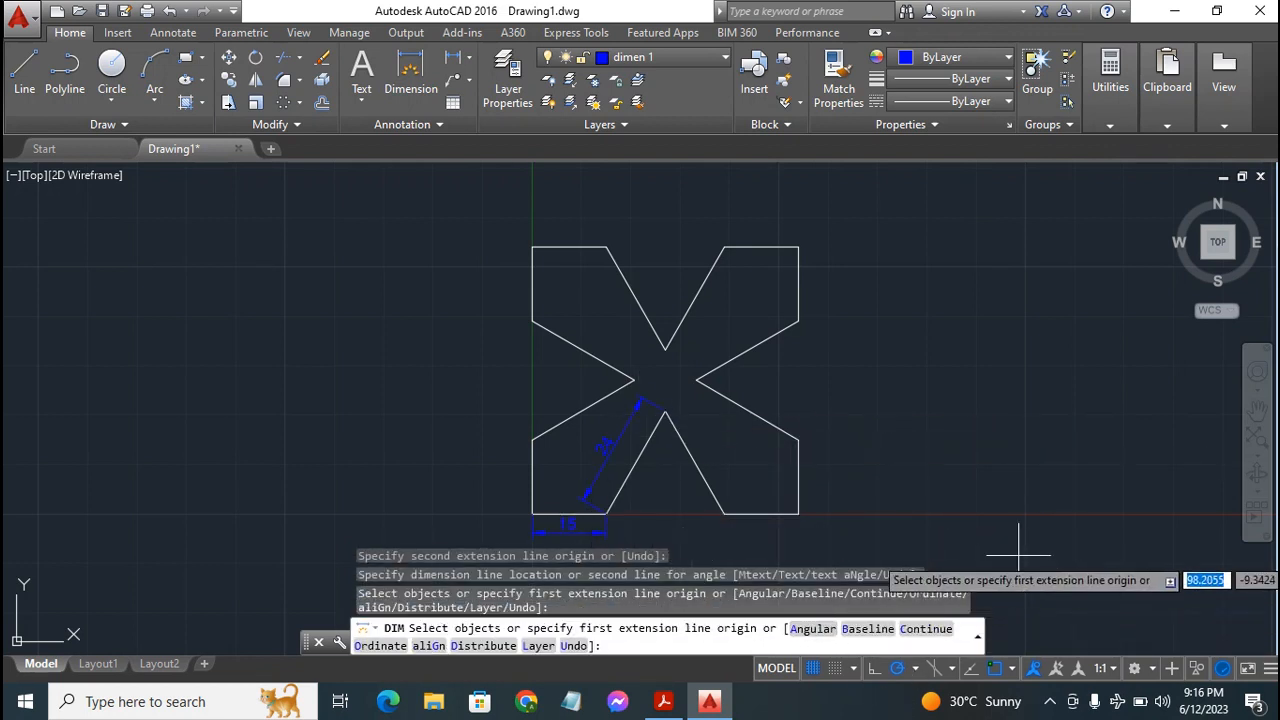
{"action": "key", "text": "Escape"}
{"action": "key", "text": "Escape"}
{"action": "key", "text": "Escape"}
{"action": "key", "text": "Escape"}
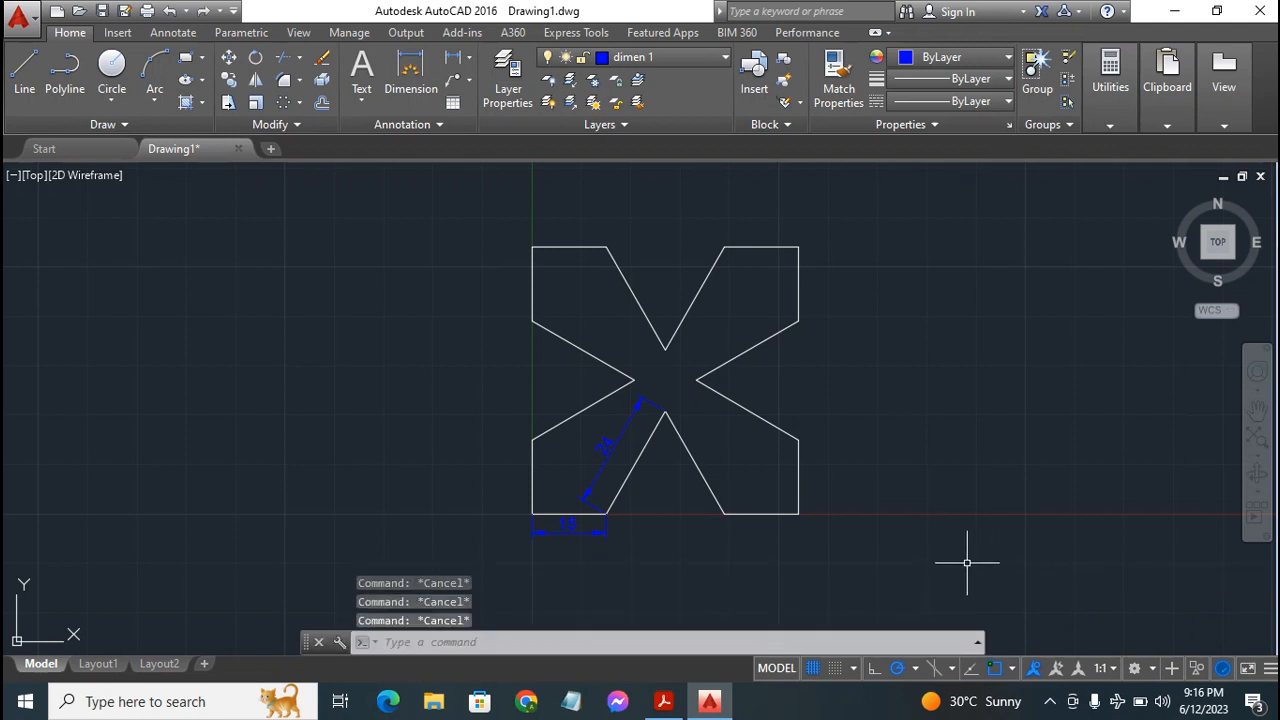
Step: Turn off object snap and dimension the angle between the lower-left horizontal edge and the adjoining slanted line, inside the bottom notch
{"action": "left_click", "coordinate": [411, 70]}
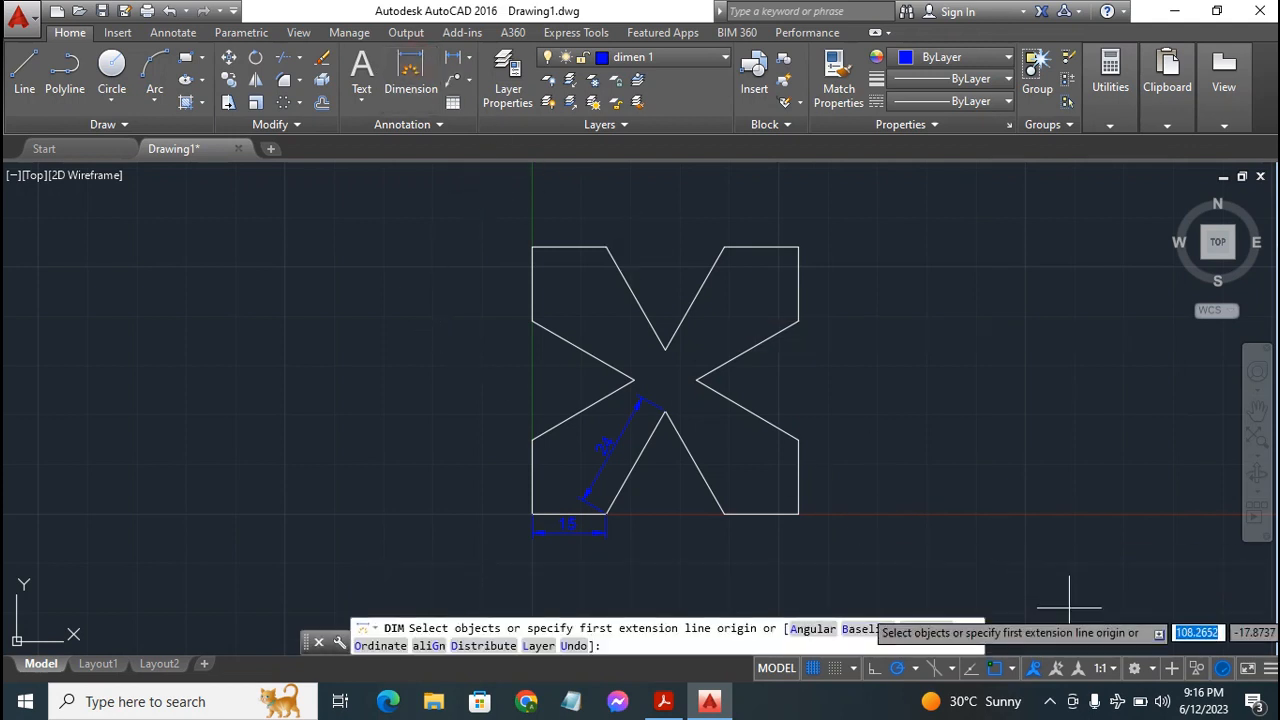
{"action": "left_click", "coordinate": [994, 671]}
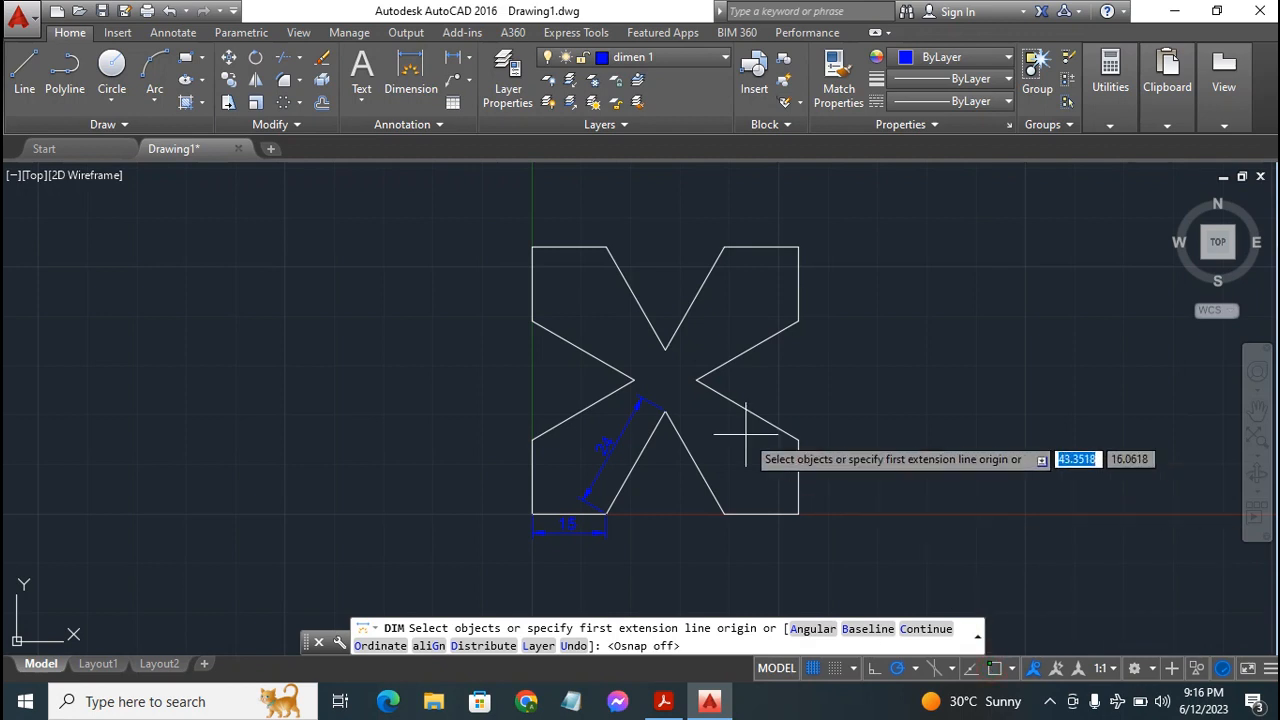
{"action": "left_click", "coordinate": [583, 512]}
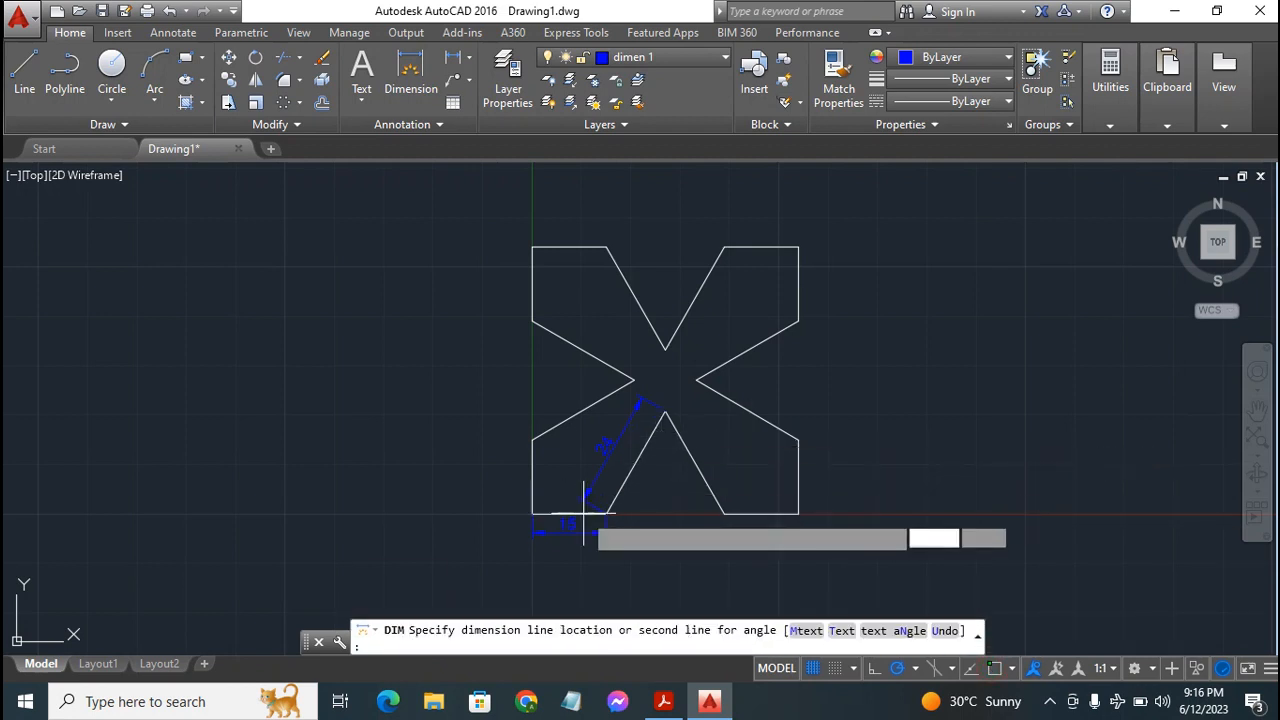
{"action": "left_click", "coordinate": [625, 481]}
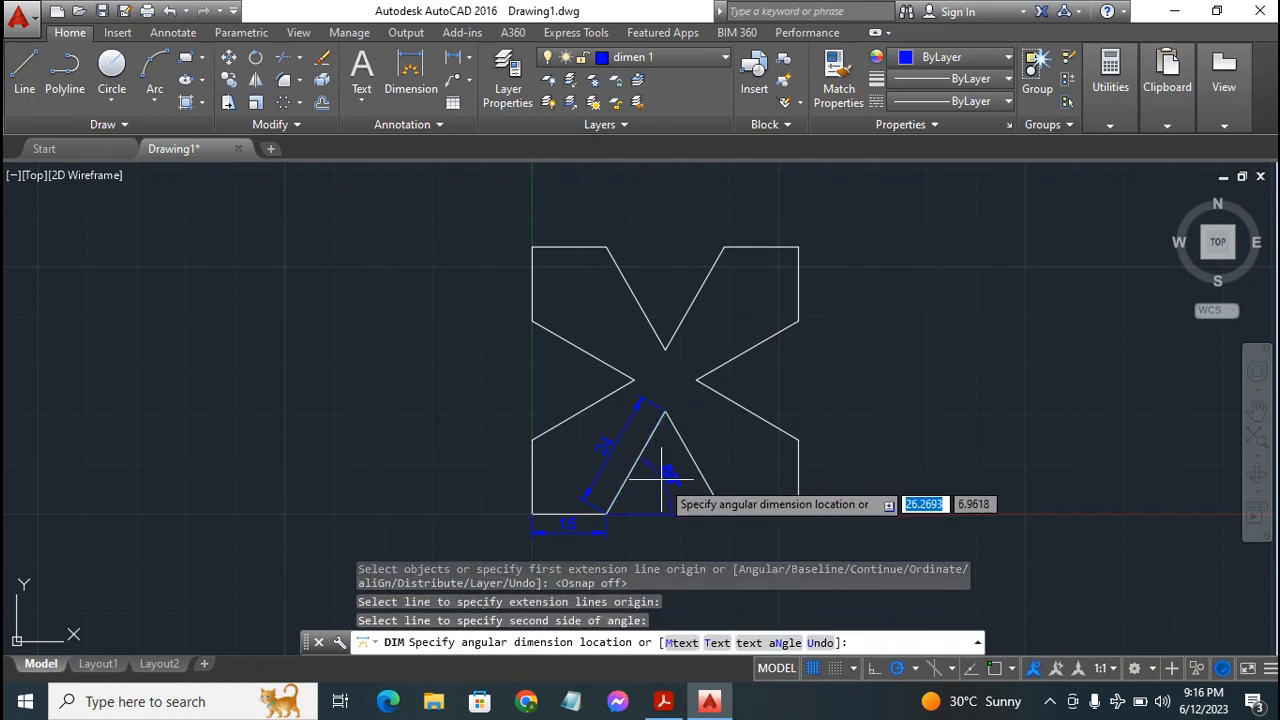
{"action": "left_click", "coordinate": [669, 487]}
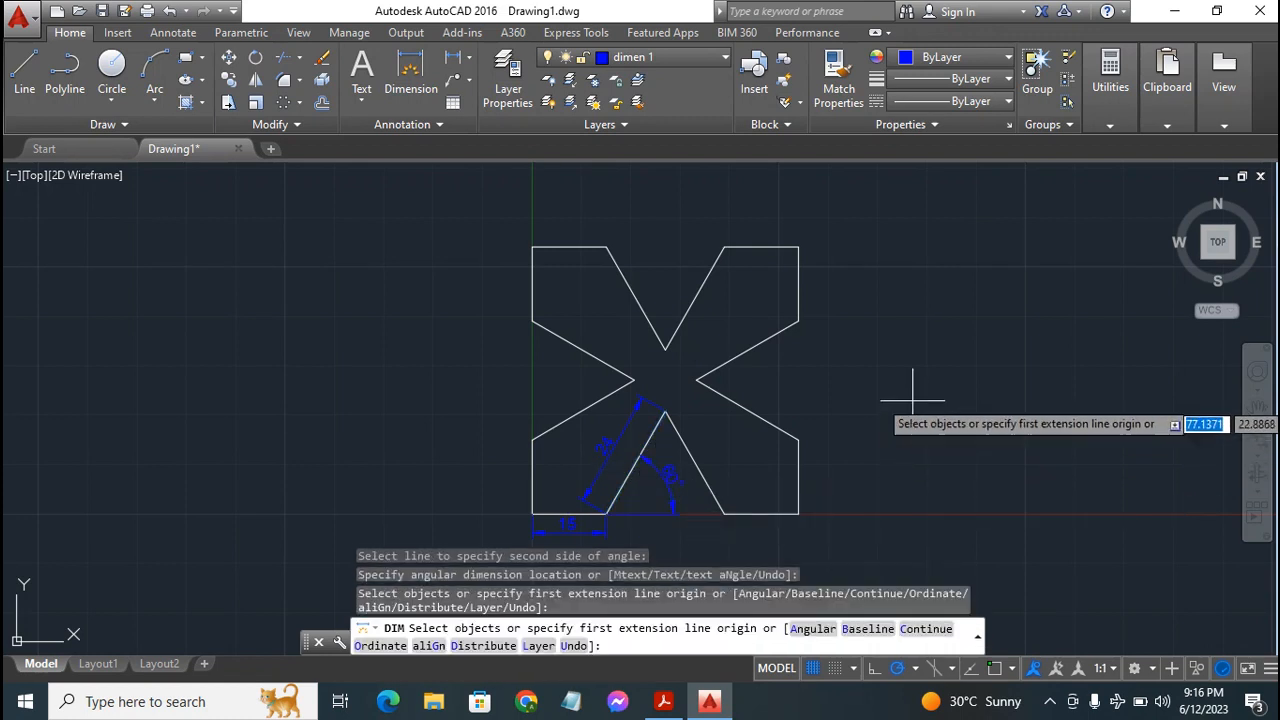
{"action": "key", "text": "Escape"}
{"action": "key", "text": "Escape"}
{"action": "key", "text": "Escape"}
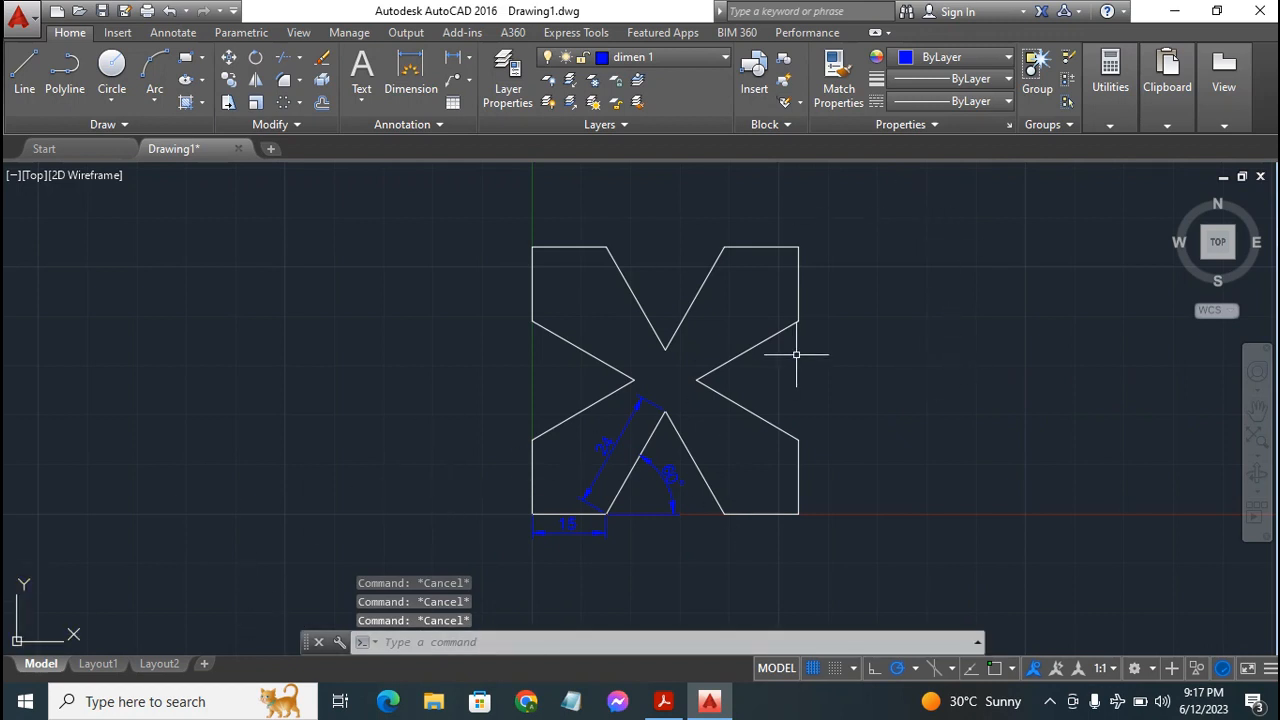
Step: In Layout1, enlarge and roughly centre the figure within the viewport, and return to paper space
{"action": "left_click", "coordinate": [105, 664]}
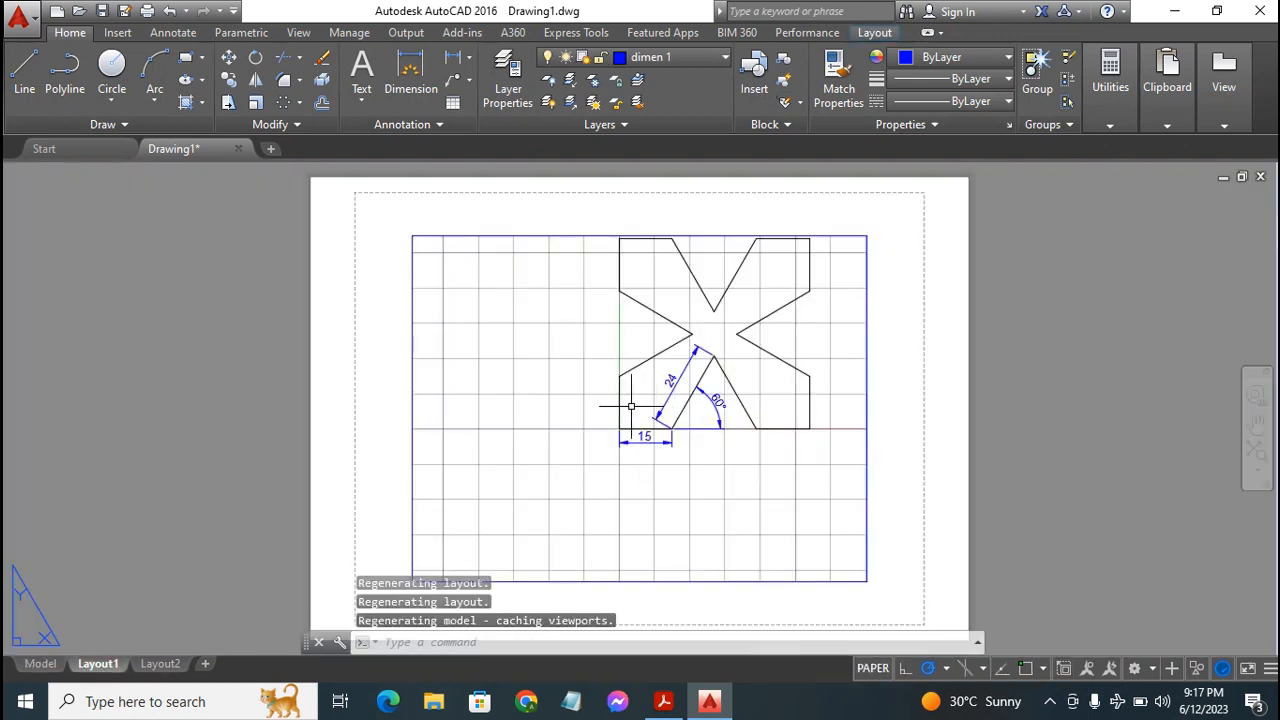
{"action": "double_click", "coordinate": [513, 398]}
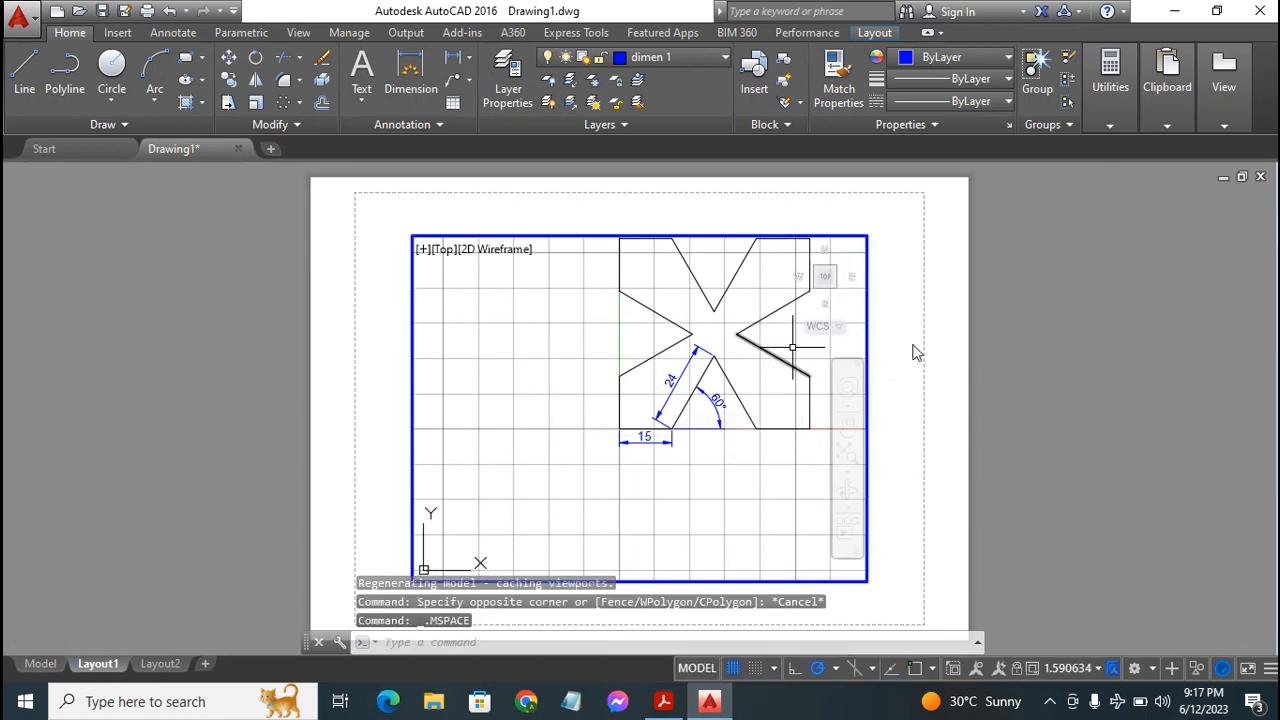
{"action": "left_click", "coordinate": [847, 422]}
{"action": "mouse_move", "coordinate": [728, 372]}
{"action": "left_mouse_down"}
{"action": "mouse_move", "coordinate": [723, 396]}
{"action": "mouse_move", "coordinate": [695, 412]}
{"action": "left_mouse_up"}
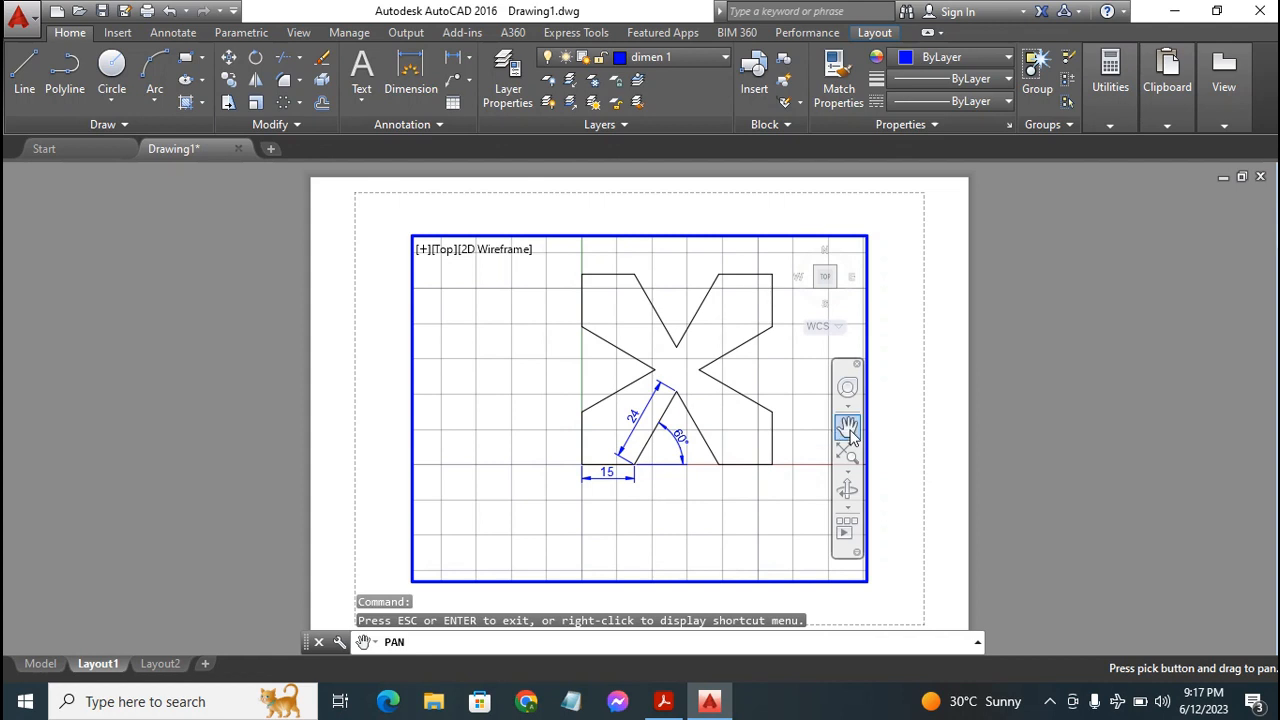
{"action": "mouse_move", "coordinate": [713, 390]}
{"action": "left_mouse_down"}
{"action": "mouse_move", "coordinate": [627, 415]}
{"action": "mouse_move", "coordinate": [655, 416]}
{"action": "left_mouse_up"}
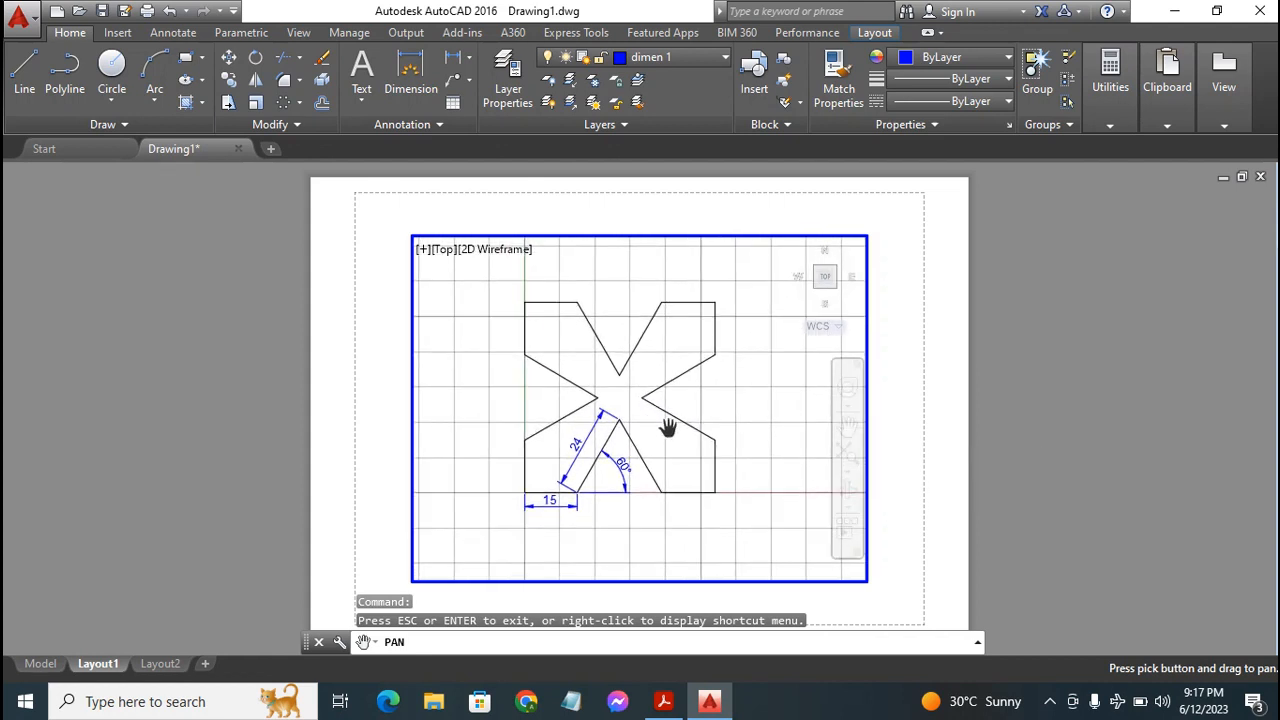
{"action": "scroll", "coordinate": [665, 428], "scroll_direction": "up", "scroll_amount": 2}
{"action": "mouse_move", "coordinate": [646, 418]}
{"action": "left_mouse_down"}
{"action": "mouse_move", "coordinate": [675, 445]}
{"action": "mouse_move", "coordinate": [667, 416]}
{"action": "left_mouse_up"}
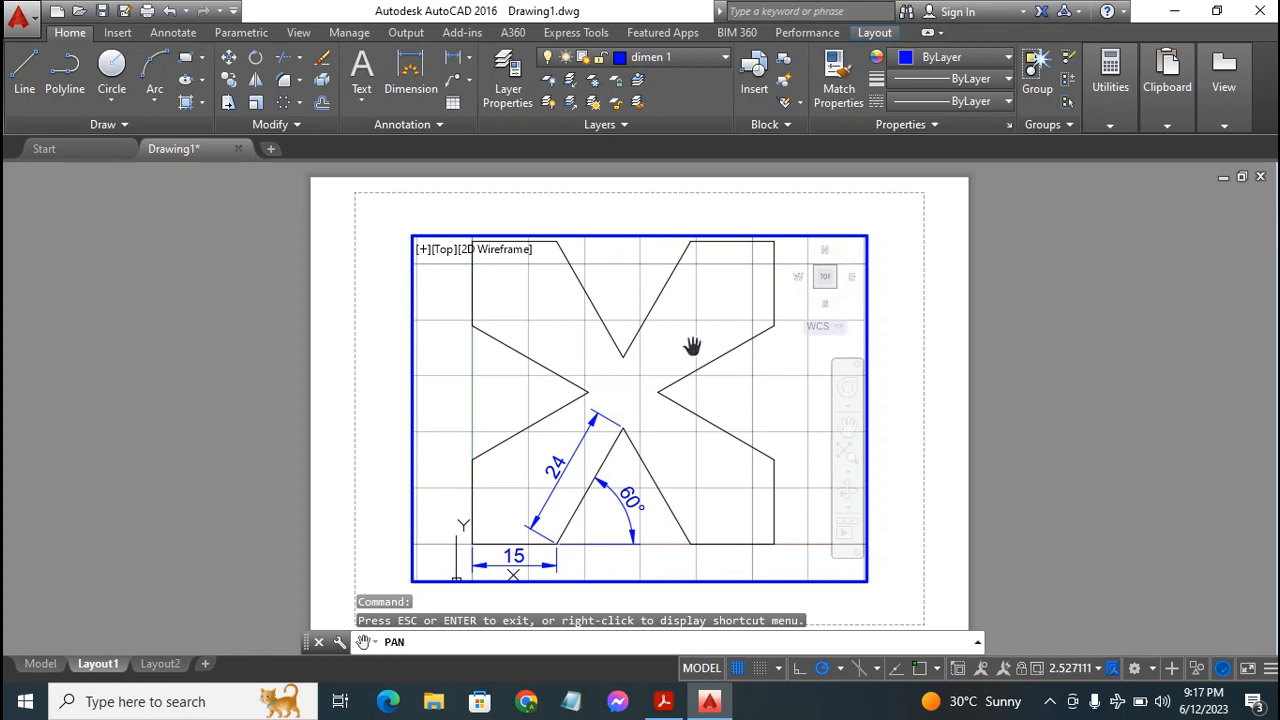
{"action": "key", "text": "Escape"}
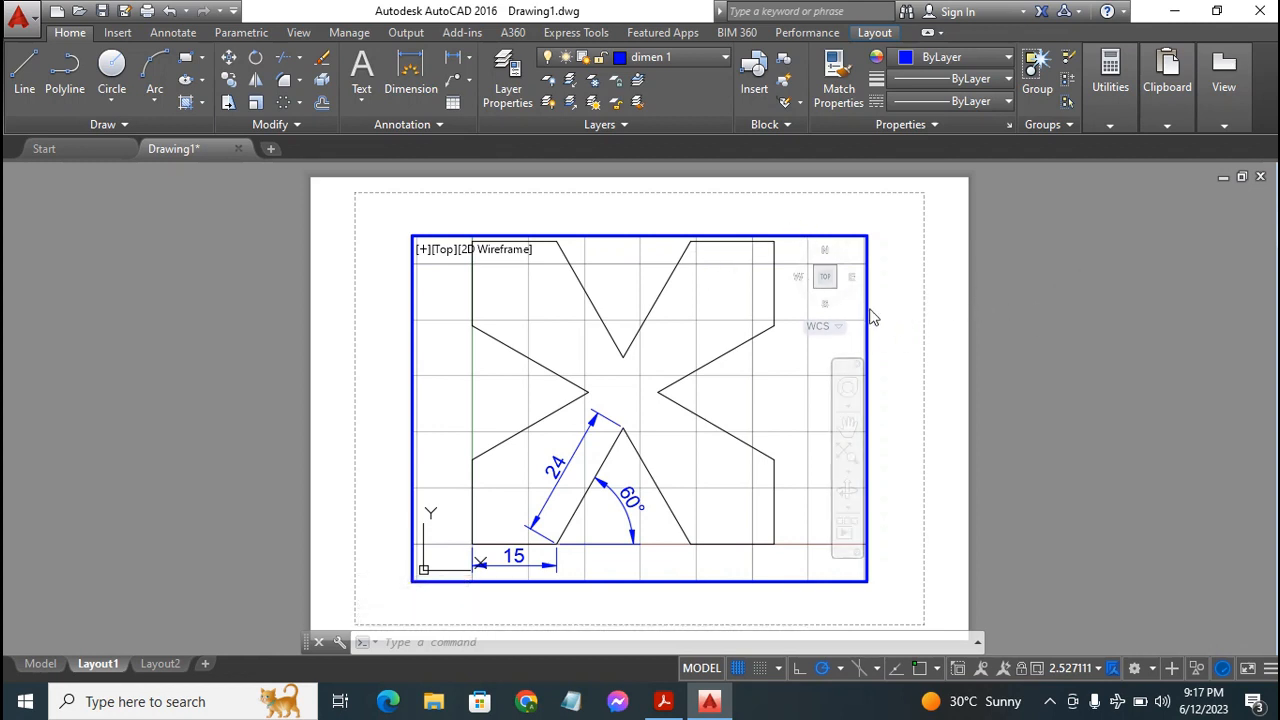
{"action": "double_click", "coordinate": [1032, 236]}
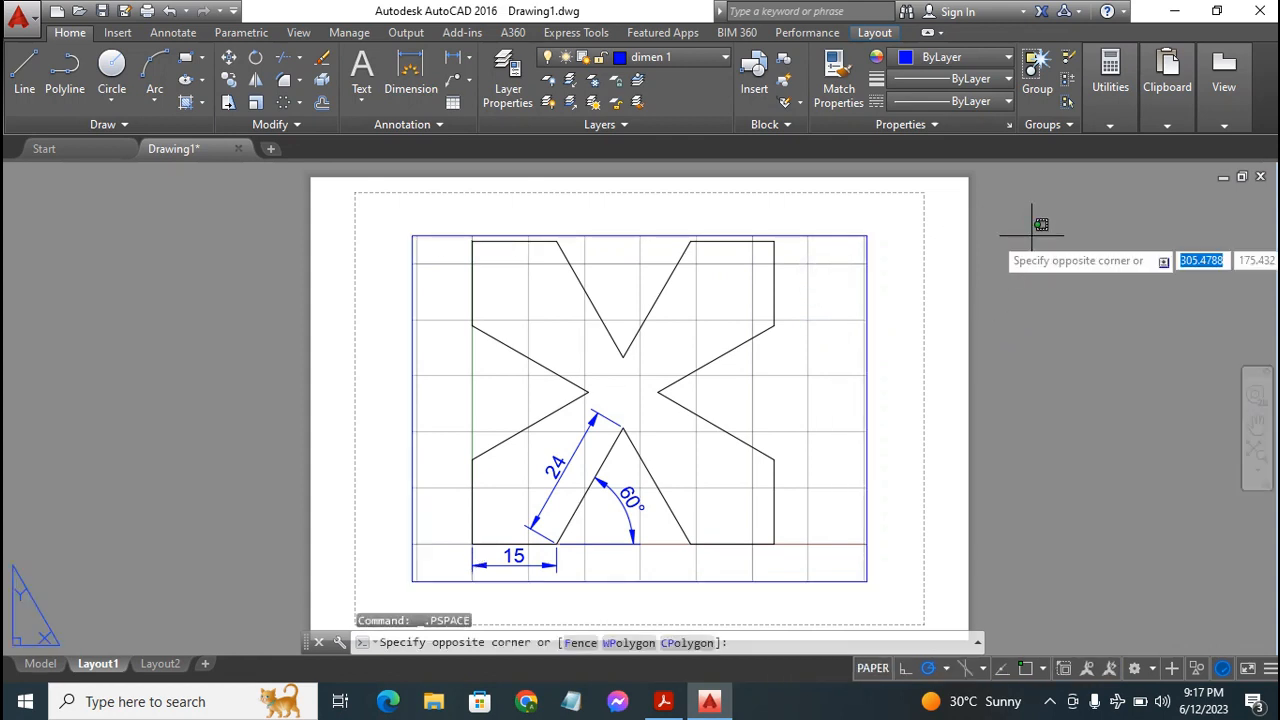
{"action": "left_click", "coordinate": [1030, 247]}
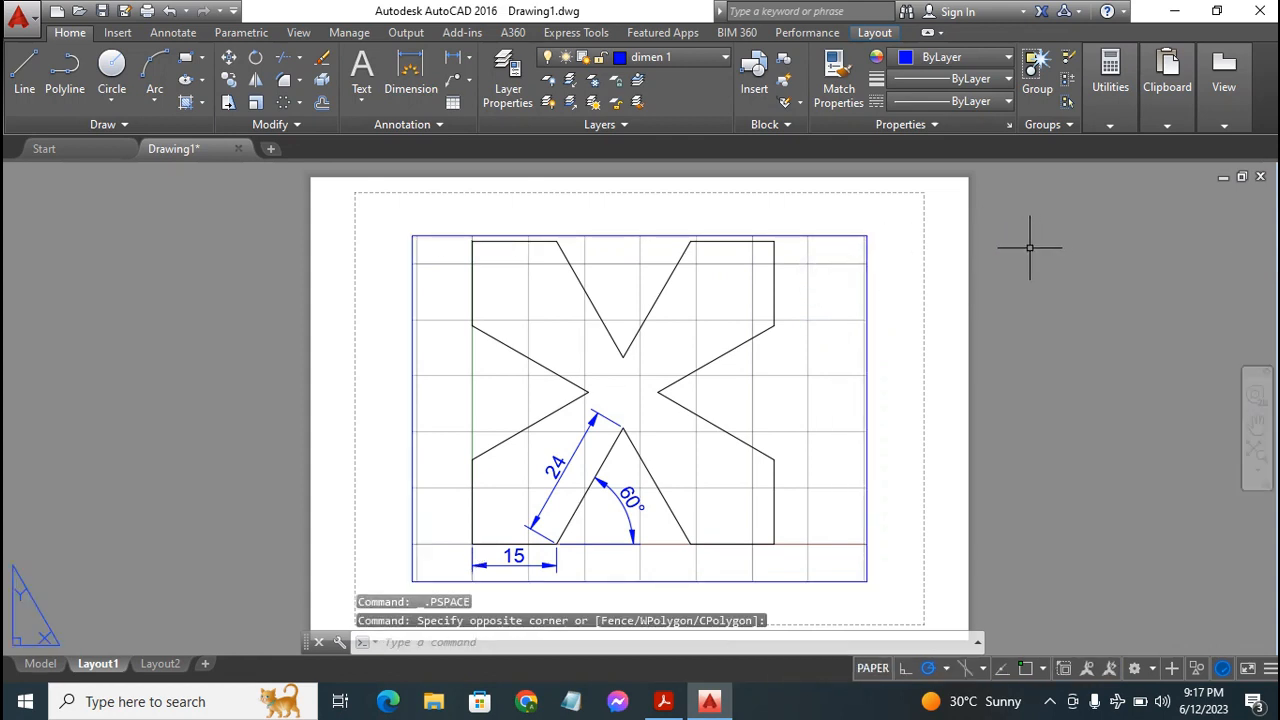
Step: Stretch the viewport's upper-right and lower-left corners outward to just inside the sheet's dashed printable boundary
{"action": "left_click", "coordinate": [866, 253]}
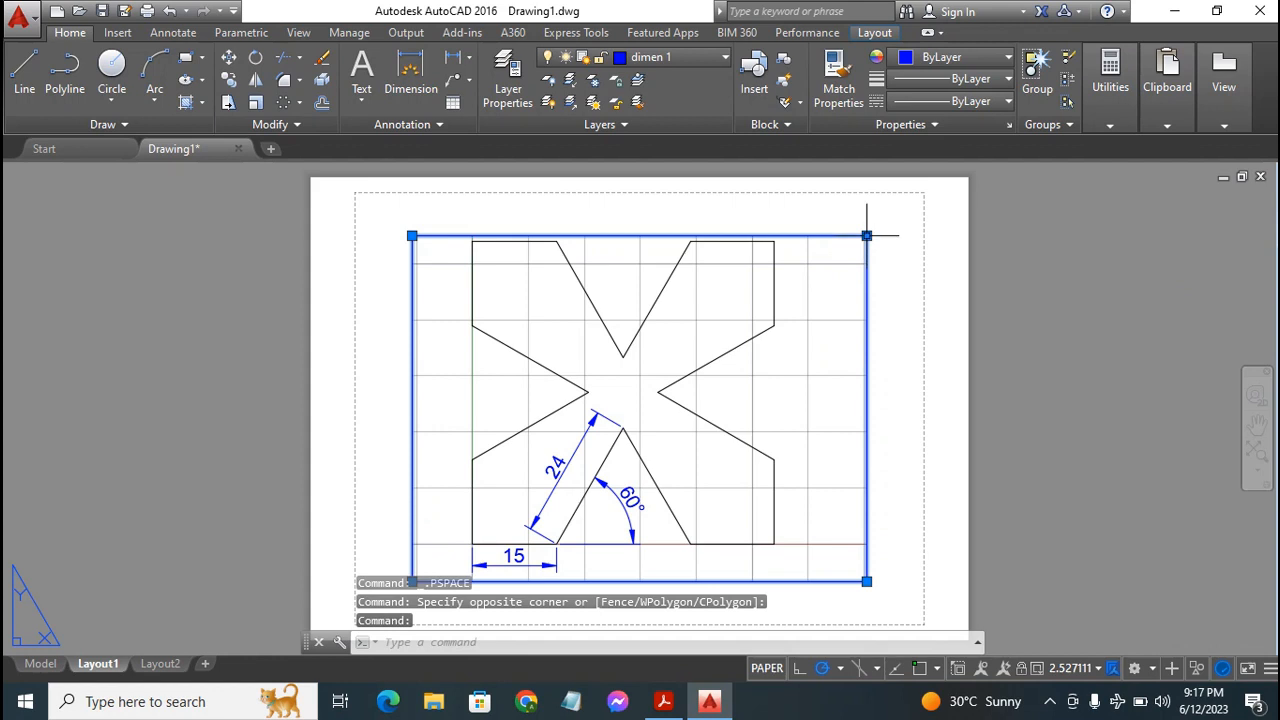
{"action": "left_click", "coordinate": [866, 236]}
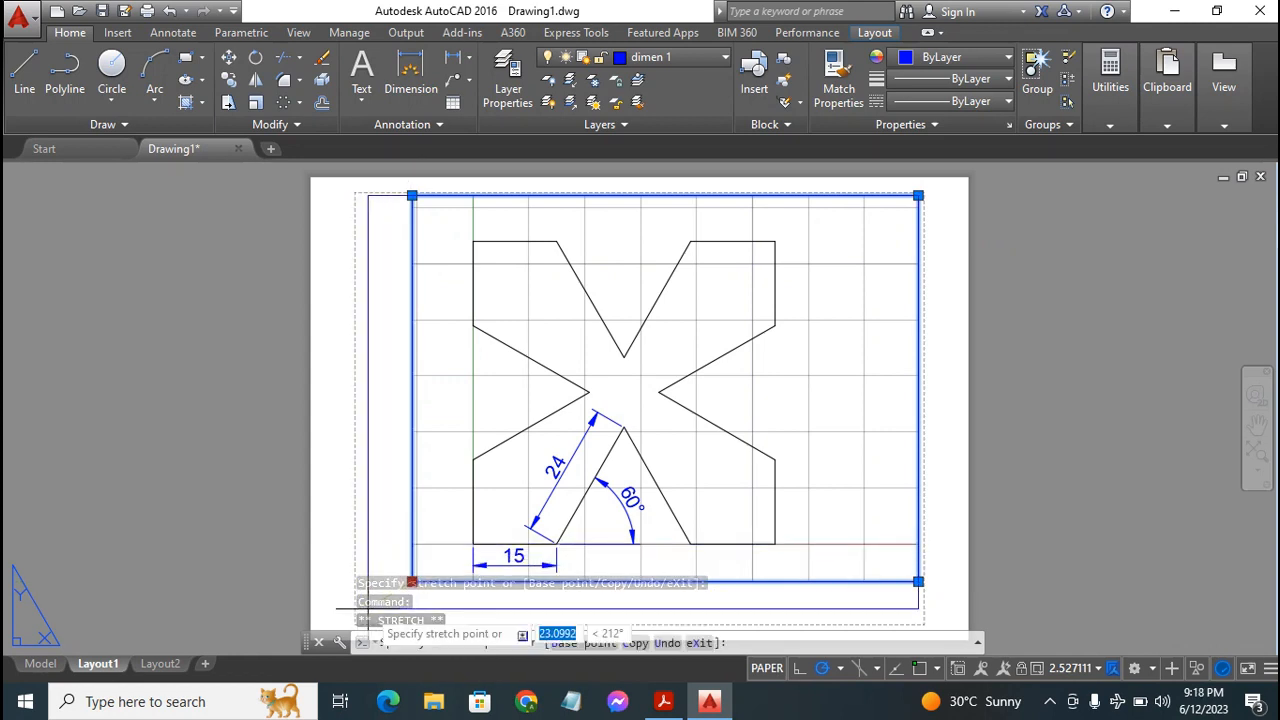
{"action": "left_click", "coordinate": [360, 607]}
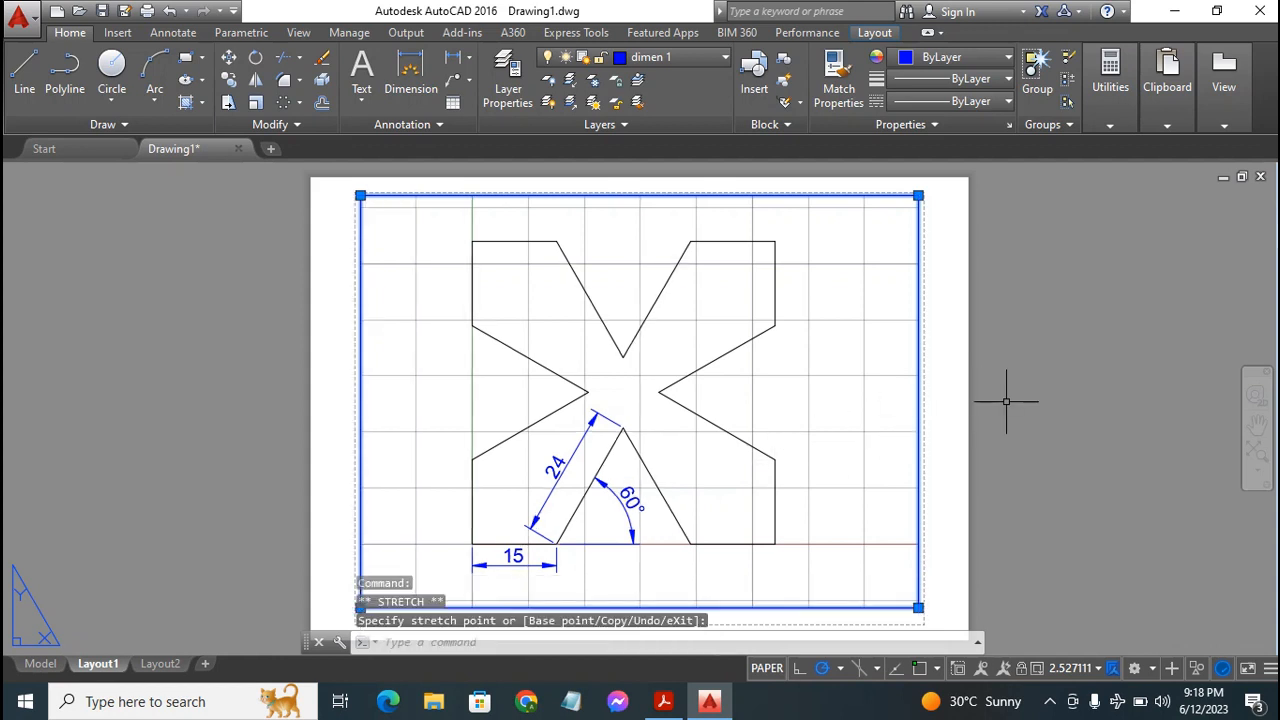
{"action": "key", "text": "Escape"}
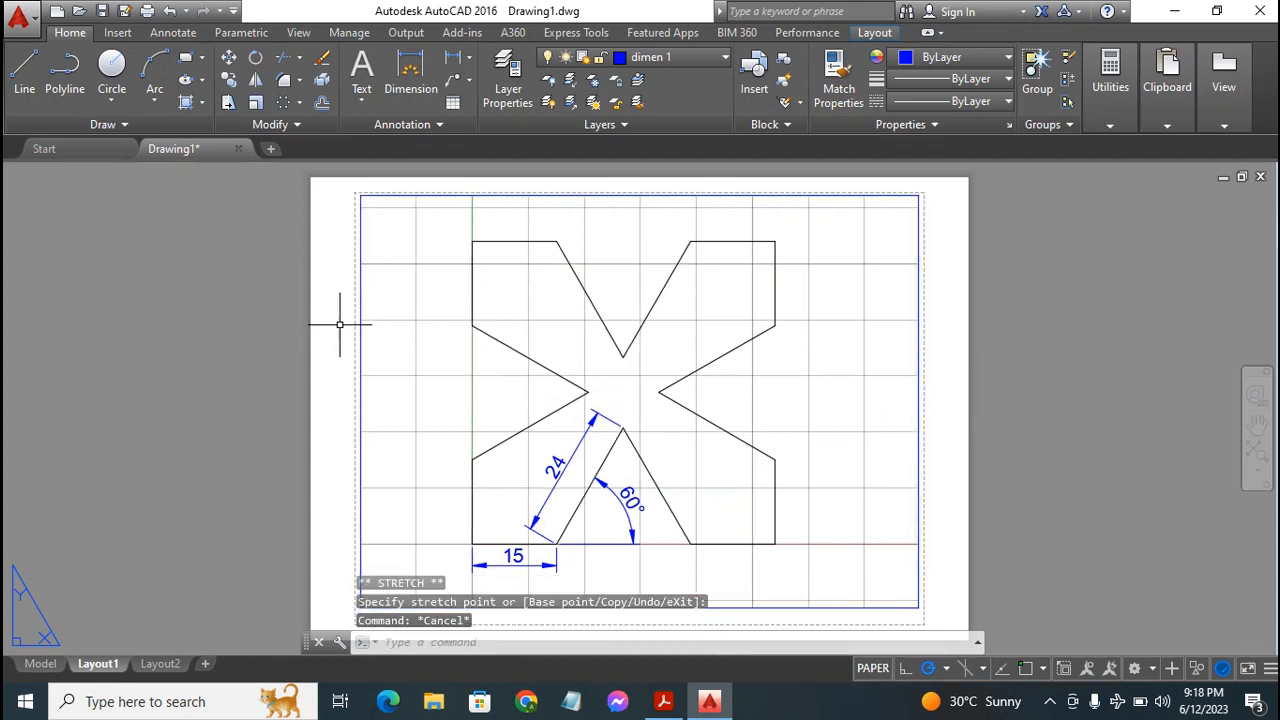
Step: Turn off the grid inside the Layout1 viewport and return to paper space
{"action": "left_click", "coordinate": [873, 668]}
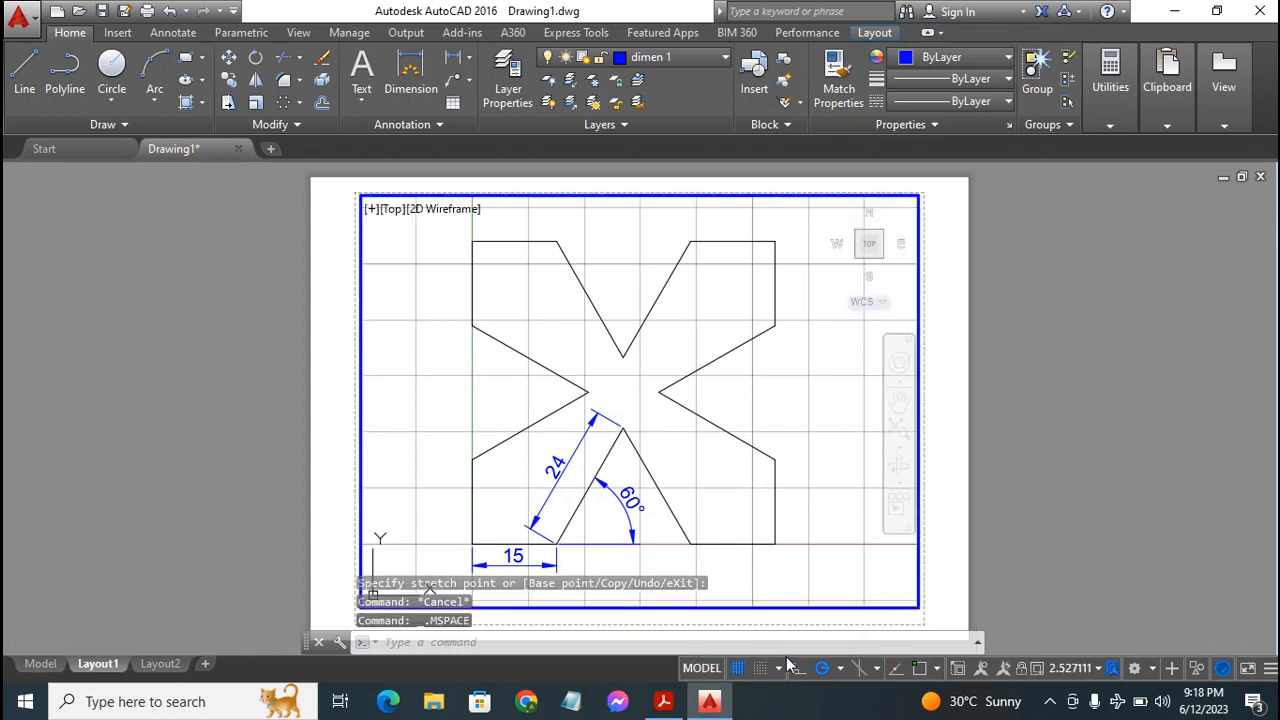
{"action": "left_click", "coordinate": [737, 668]}
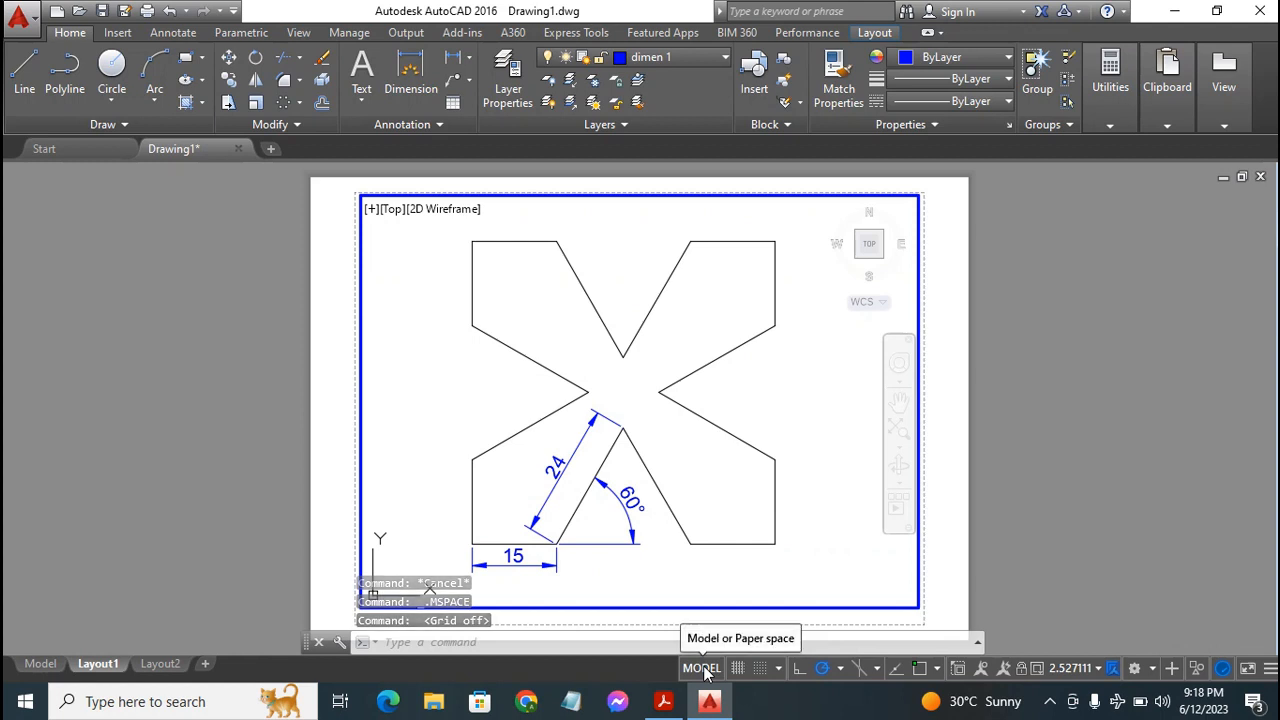
{"action": "left_click", "coordinate": [702, 669]}
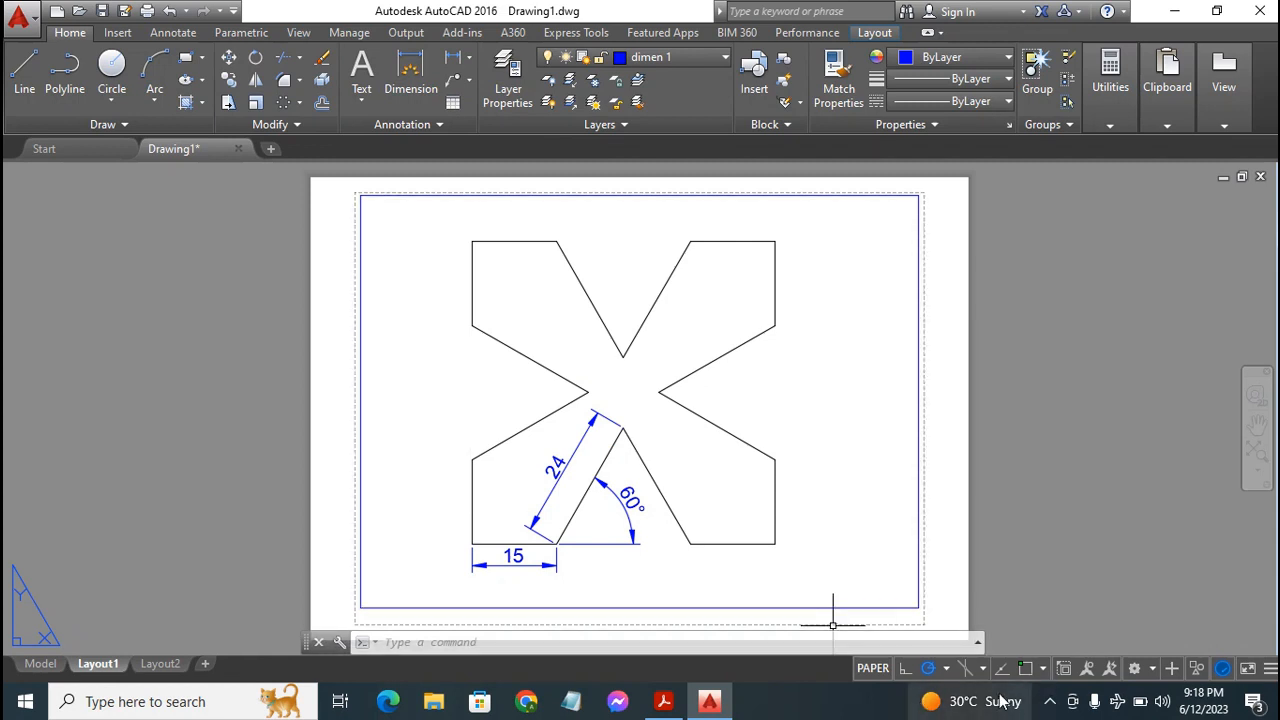
{"action": "left_click", "coordinate": [1050, 701]}
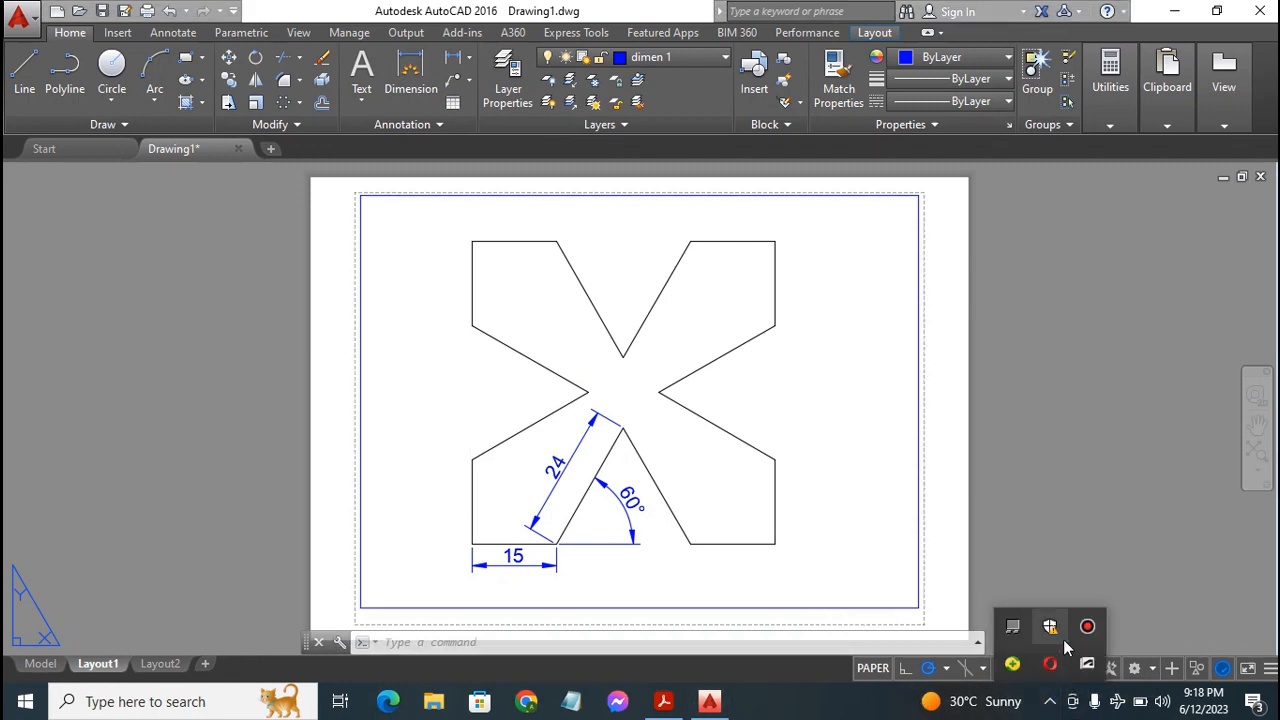